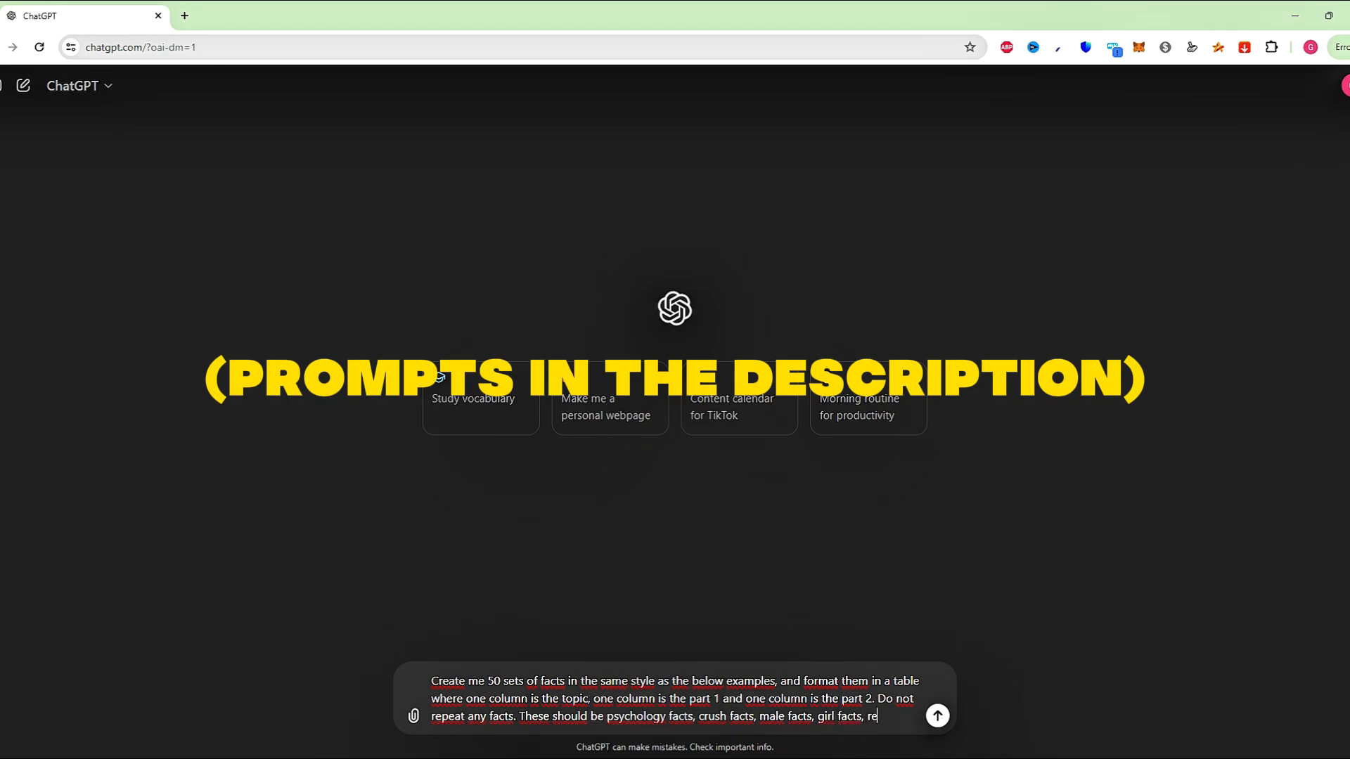
Prompt for a three-column table of 50 non-repeating facts (topic, part 1, part 2), under reading grade 7, with a "Topic: Deep Fact" example.
text(lationship facts and more. They'll be formatted as a topic or type of fact, part 1 and t)
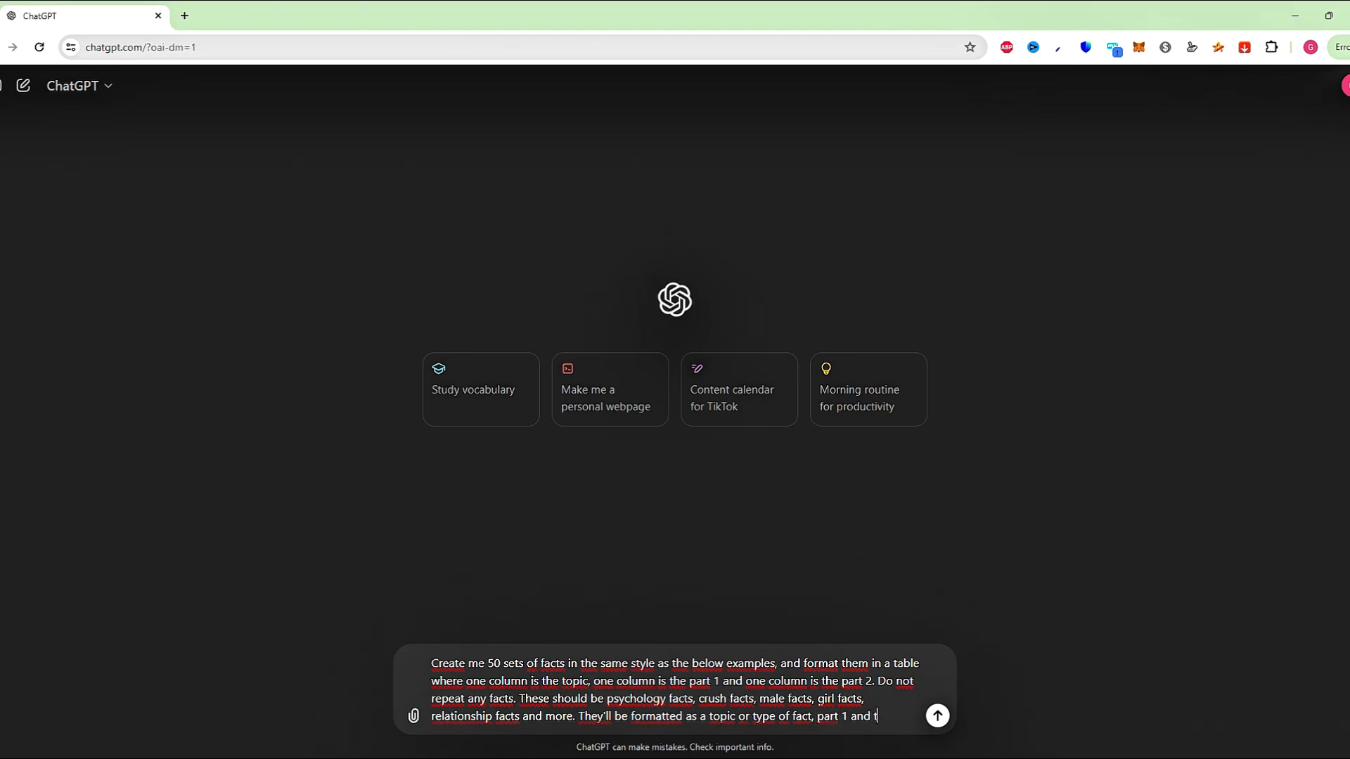
text(hen part 2. Keep the facts engaging, polarizing,)
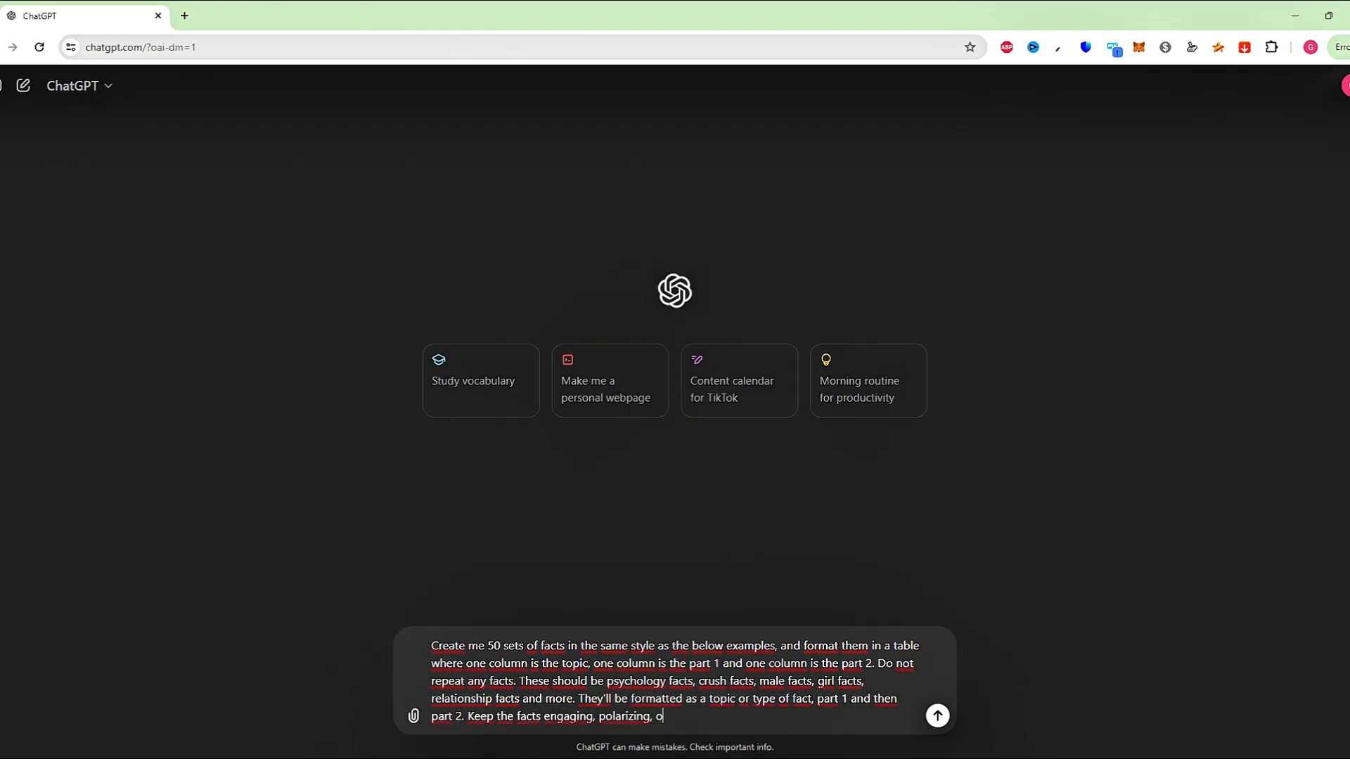
text(one or people in particular situations. The reading grade should be under 7 ideally. Here)
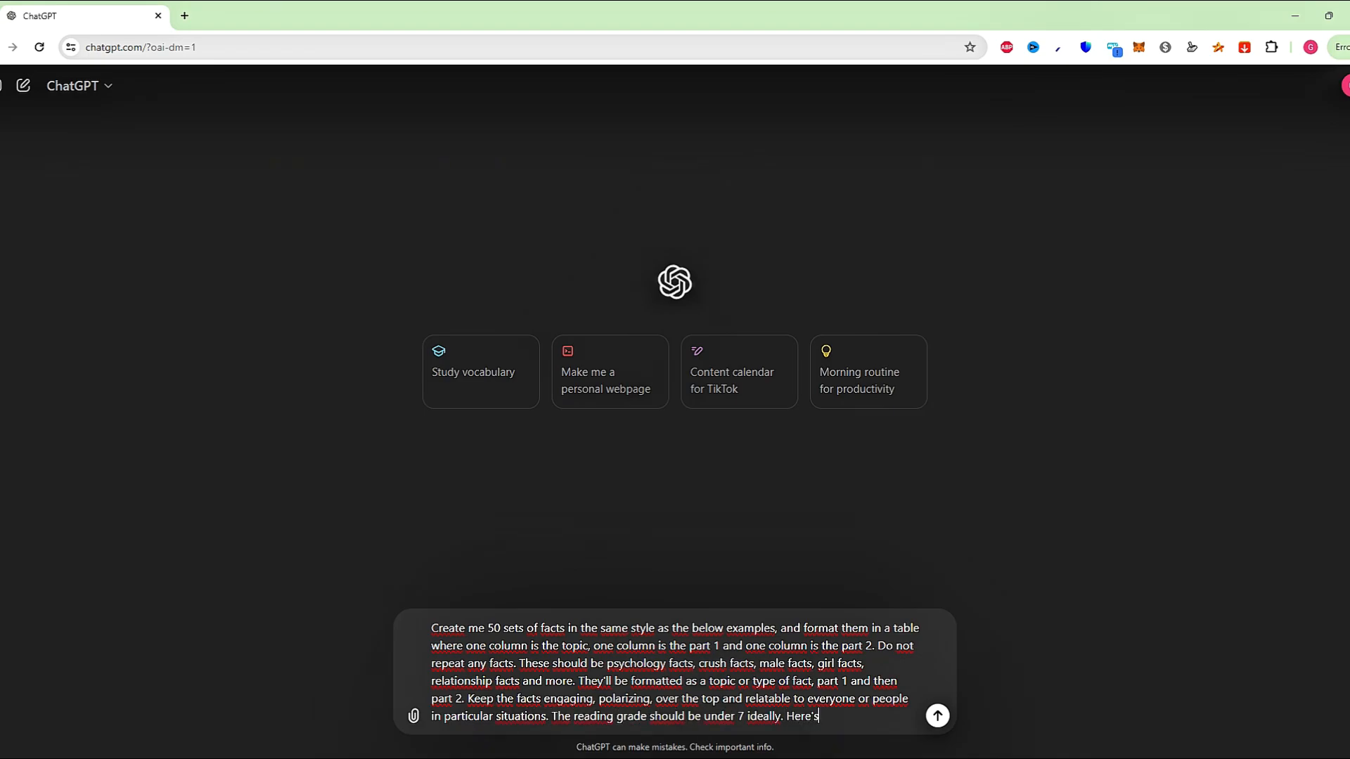
text(s:)
key(shift+Return)
text(Topic: Deep Fact)
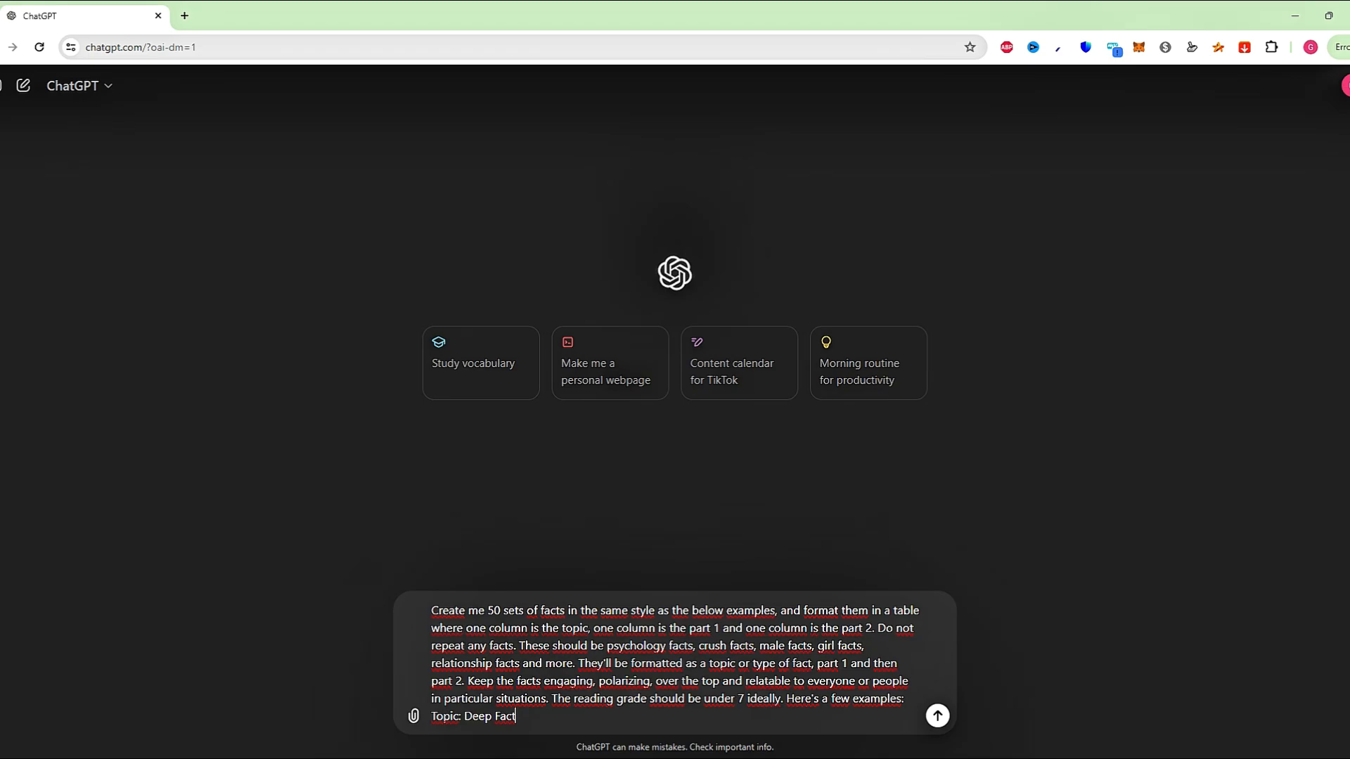
click(937, 716)
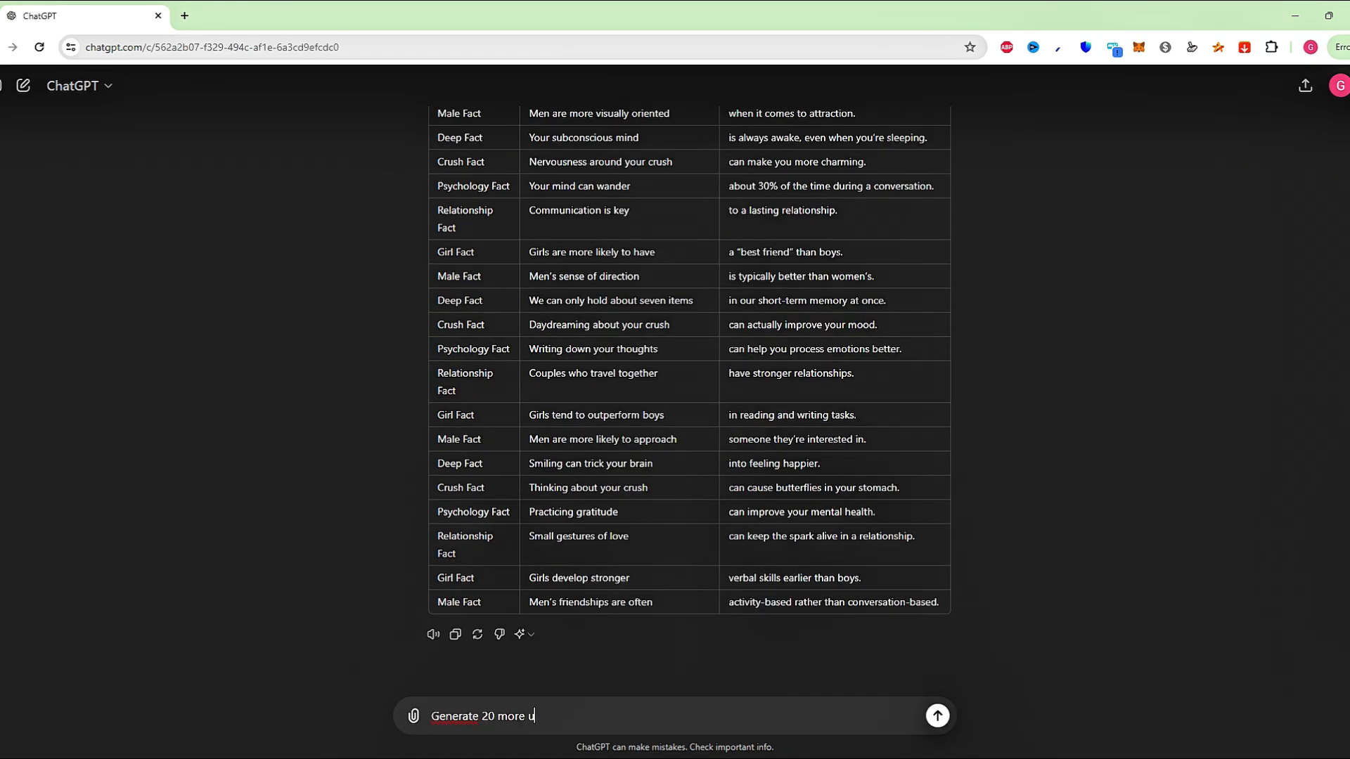
Request 20 more using the same specifications without repeating previous ones, and highlight the table from its Topic header.
text(e same specifications)
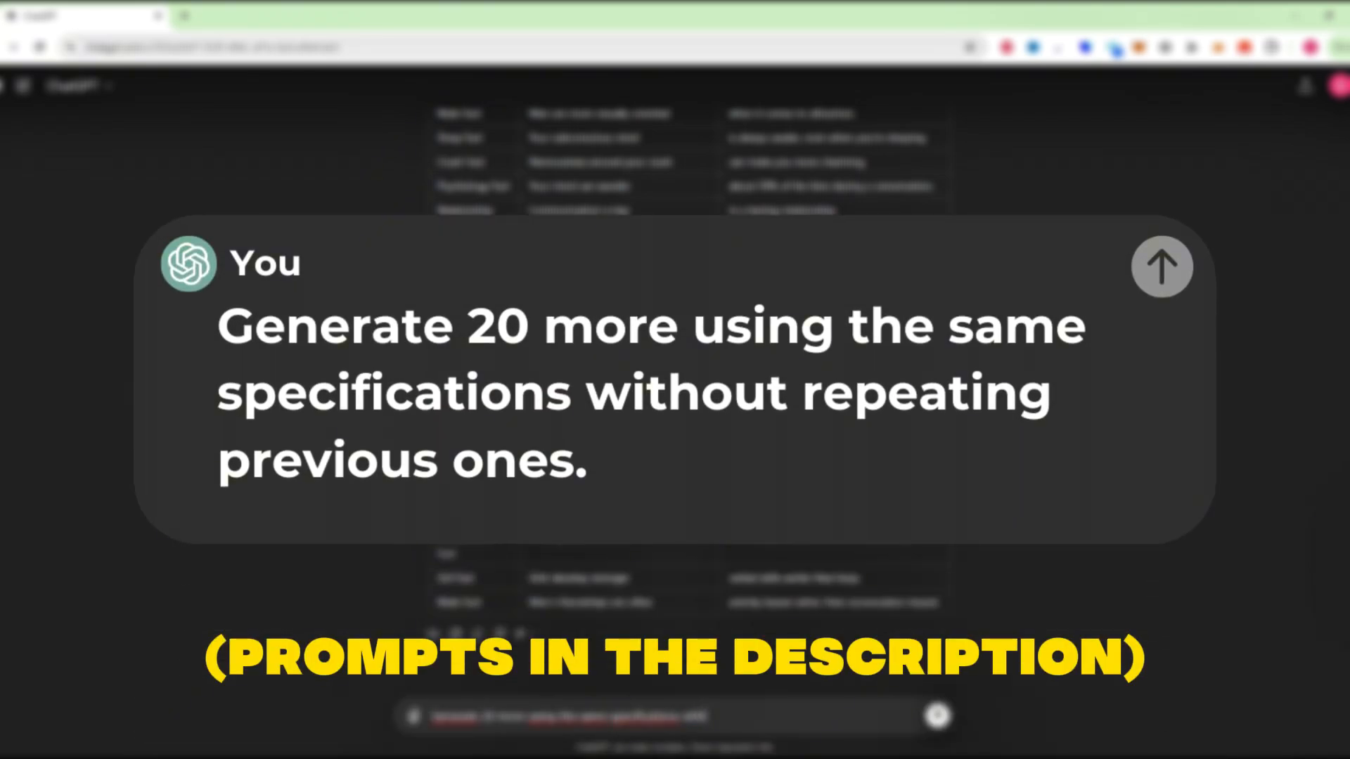
text( without repeating previo)
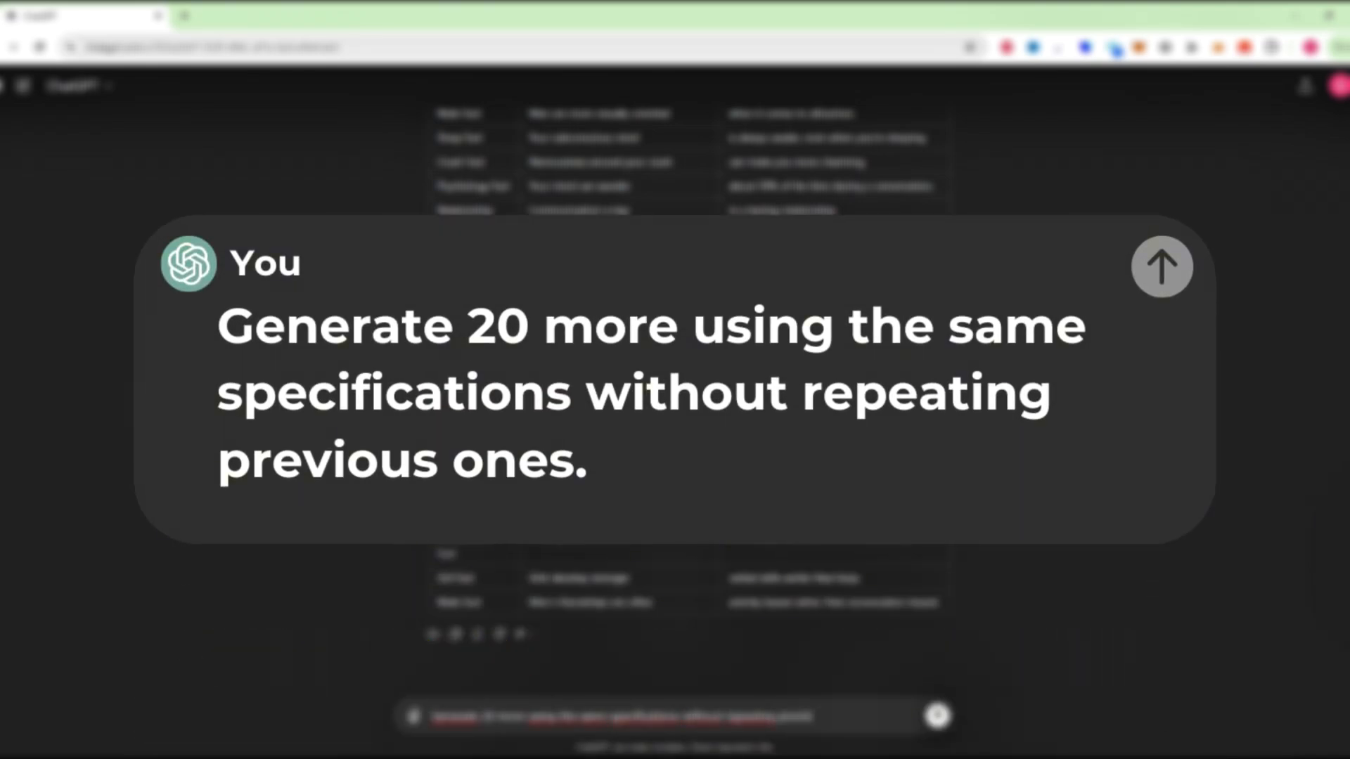
text(us ones)
click(938, 715)
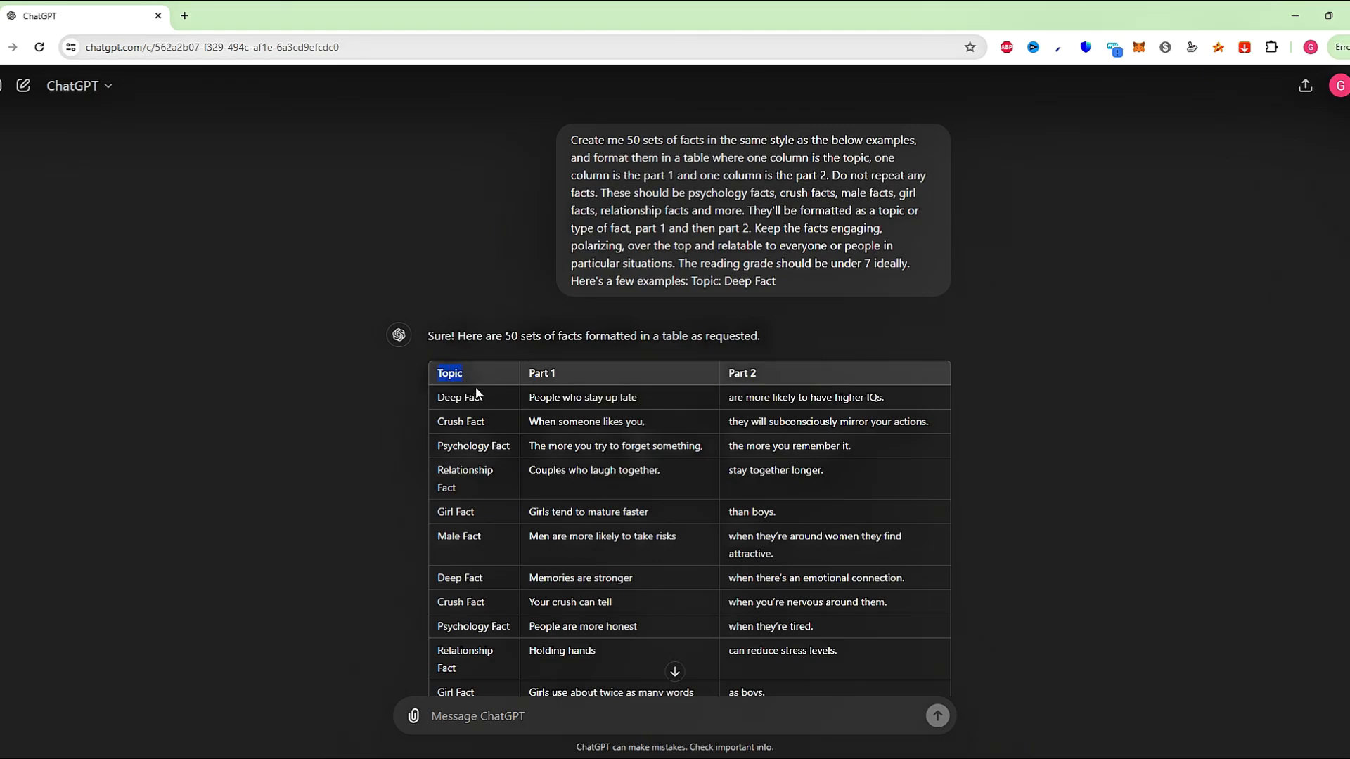
drag(441, 367, 946, 525)
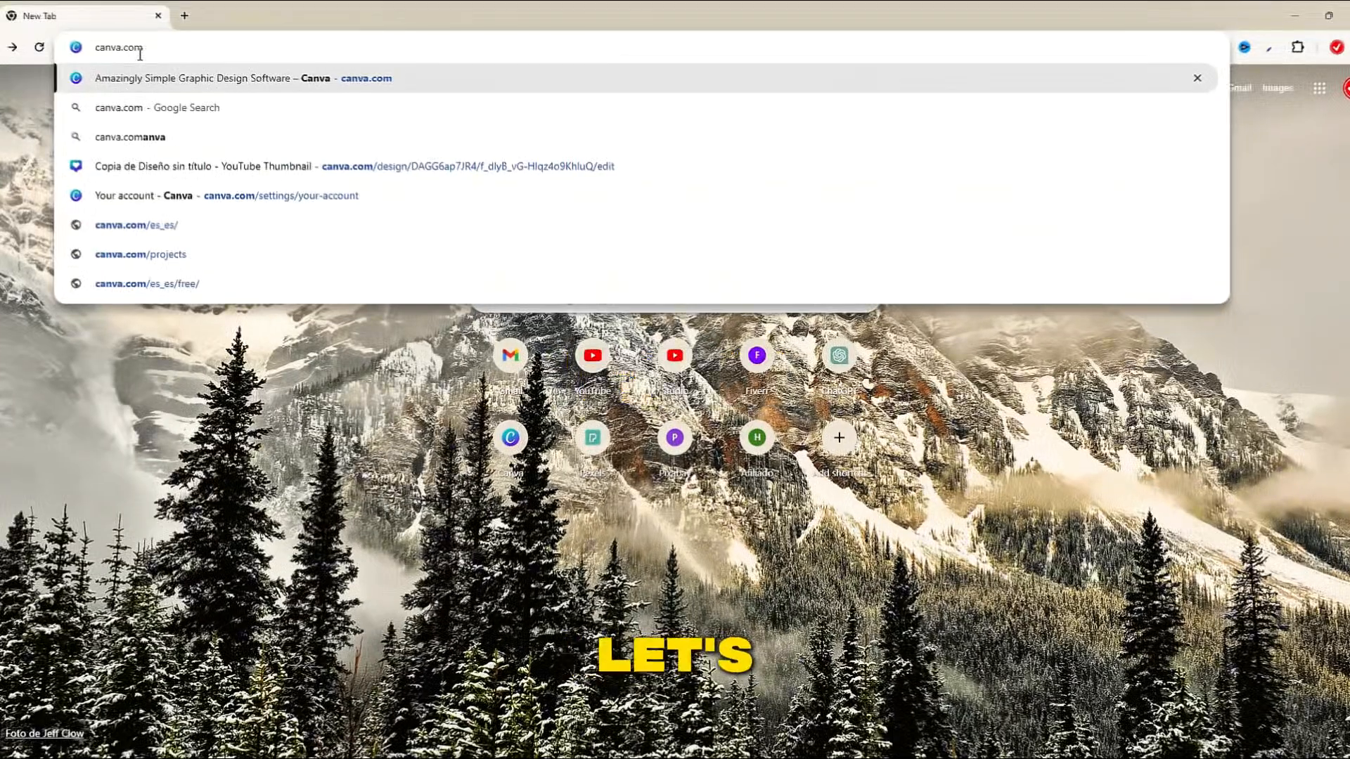
Switch to Canva and create a blank design in the YouTube Shorts format, 1080 × 1920 px.
click(126, 88)
mouse_move(125, 90)
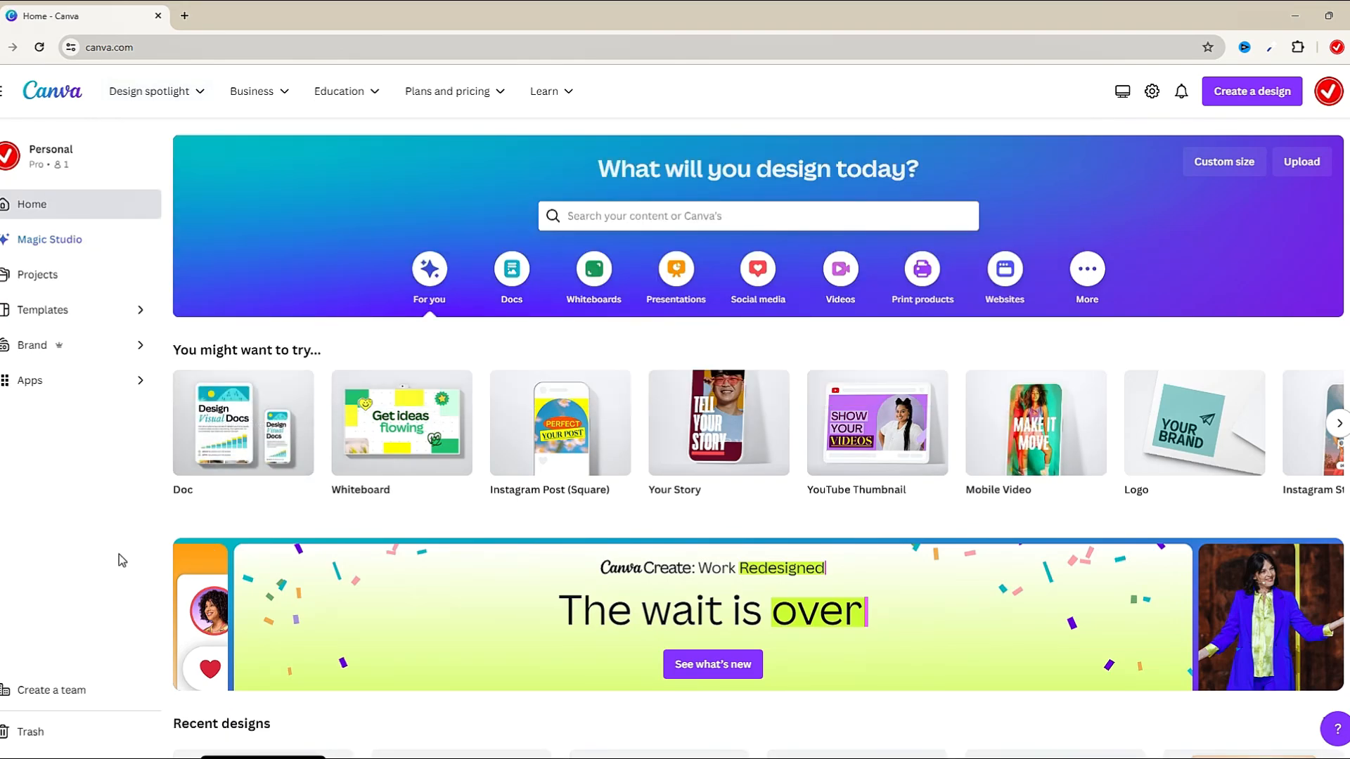
click(622, 228)
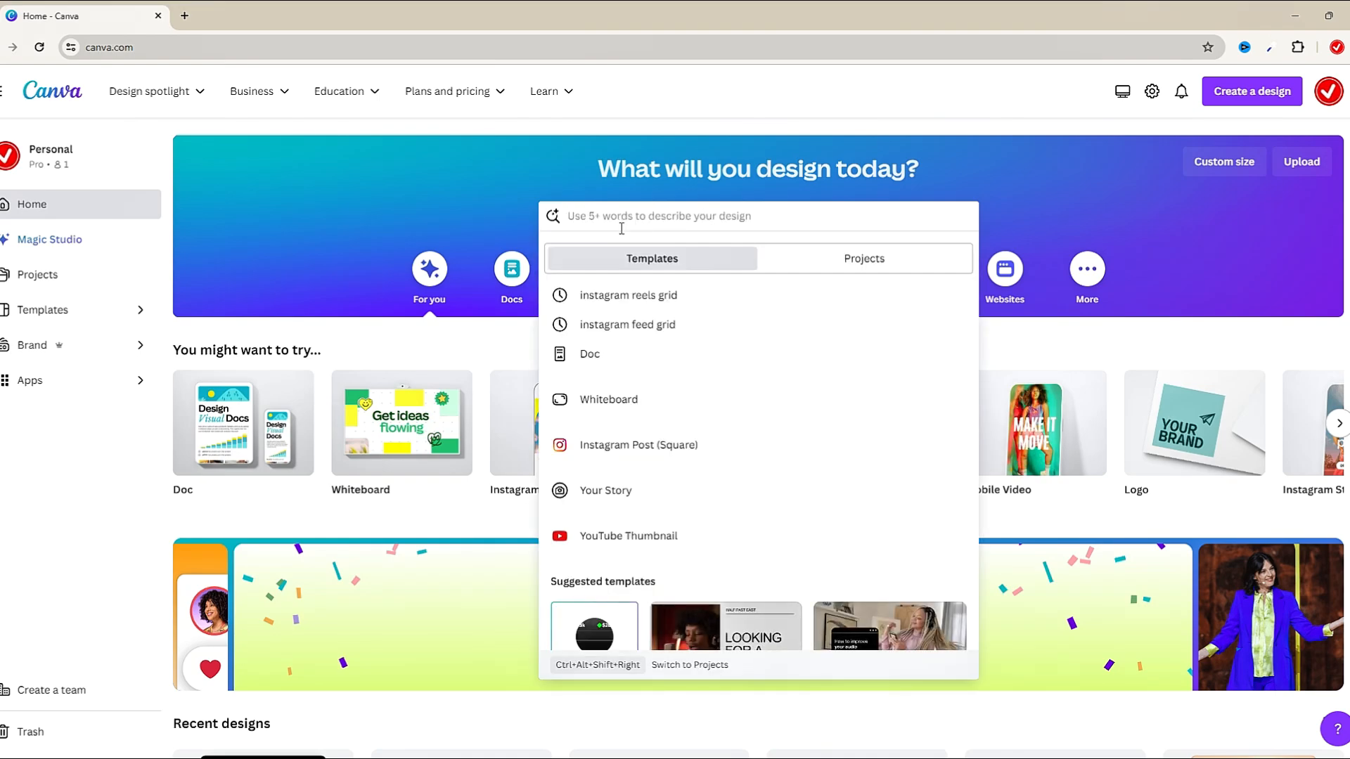
text(Youtube shorts)
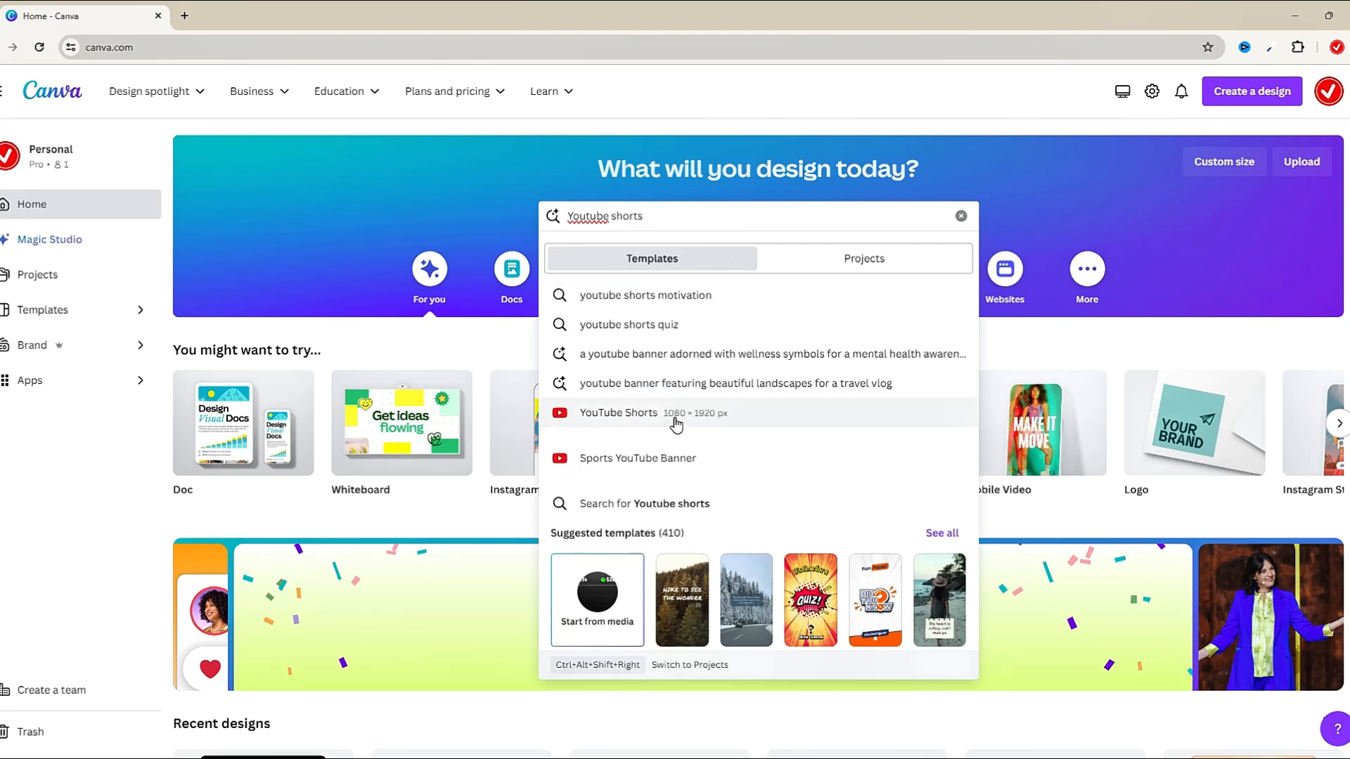
click(672, 416)
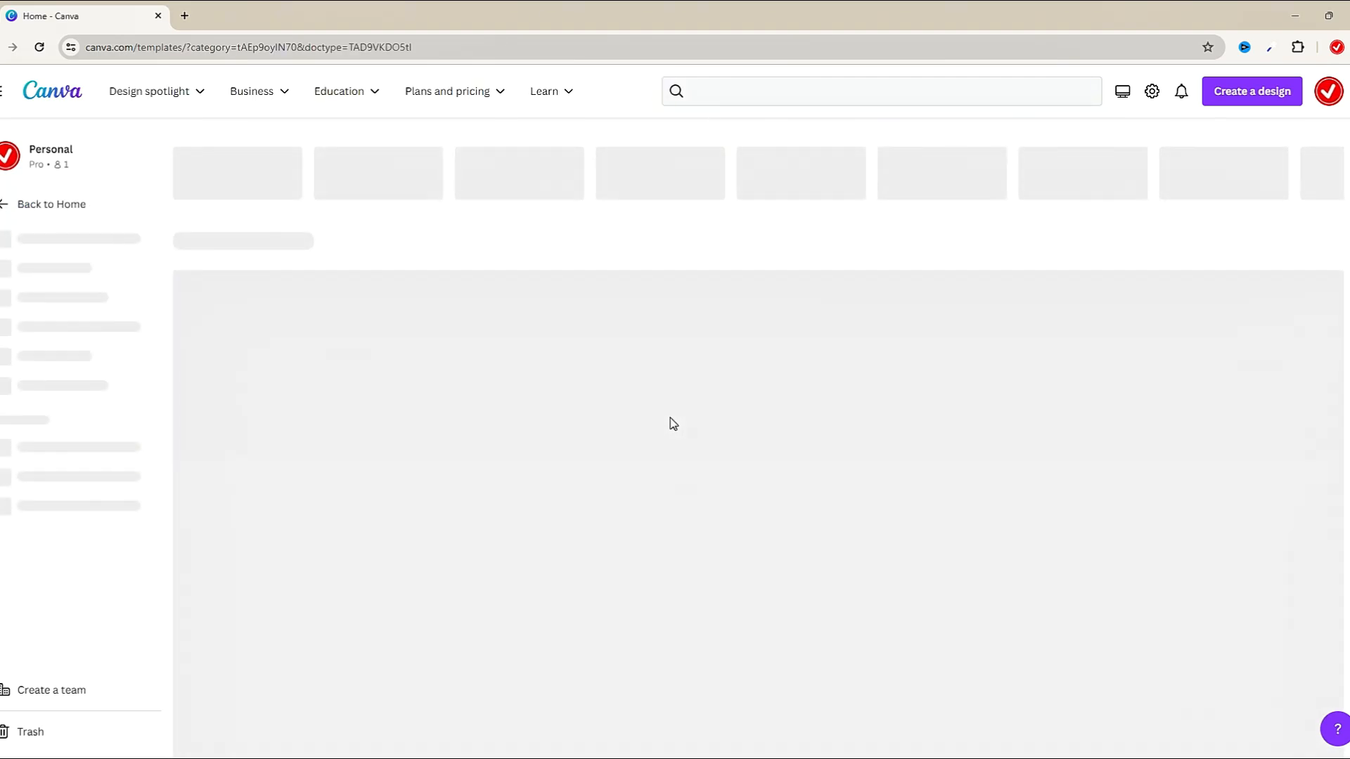
scroll(450, 422, down, 3)
click(282, 362)
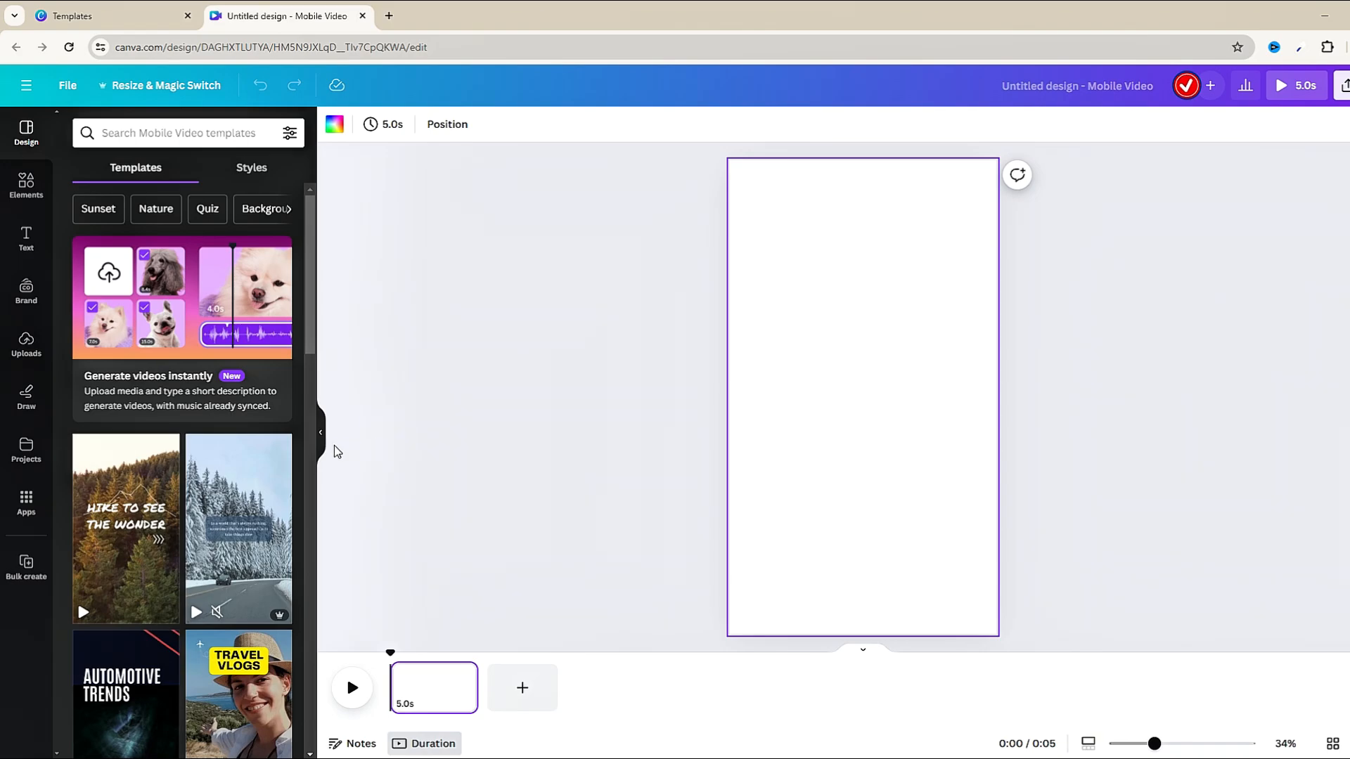
Open the Videos app and search its stock videos for "sunset".
click(19, 503)
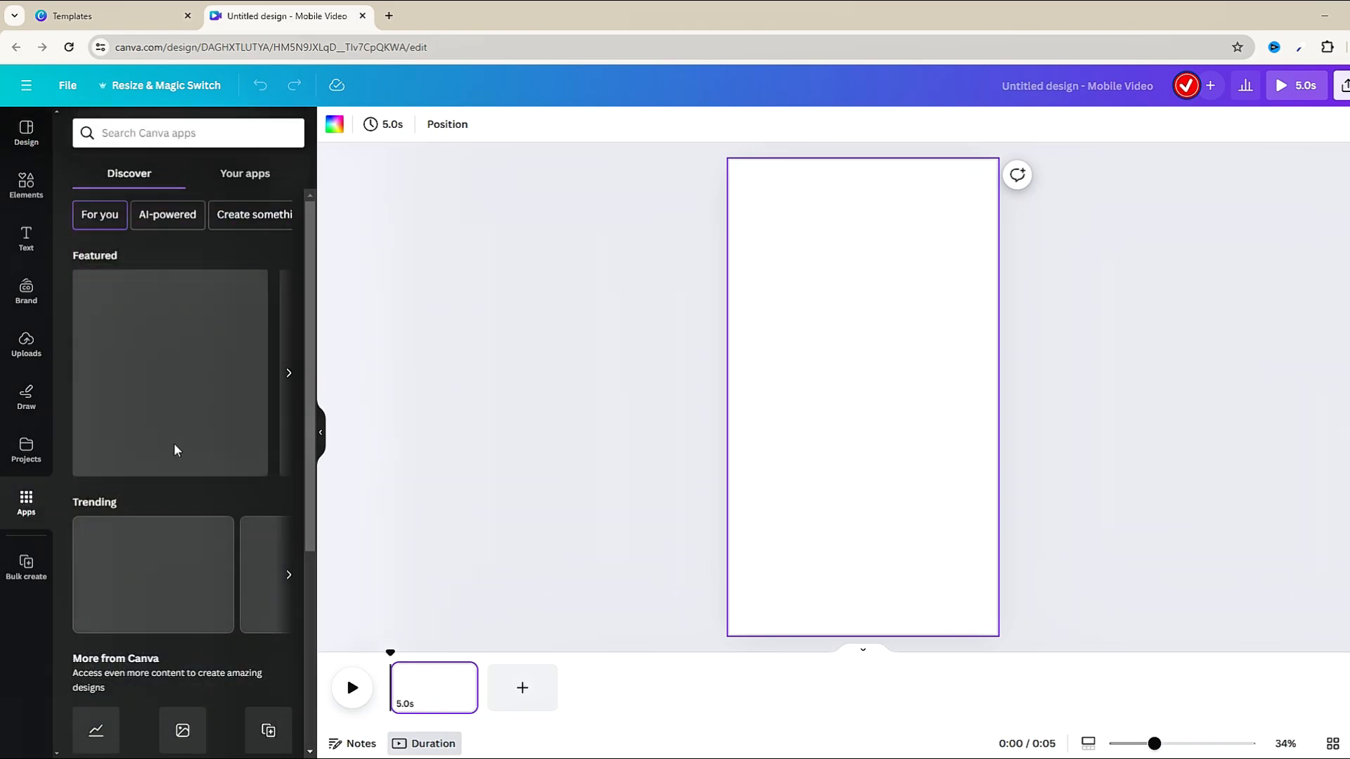
scroll(186, 452, down, 4)
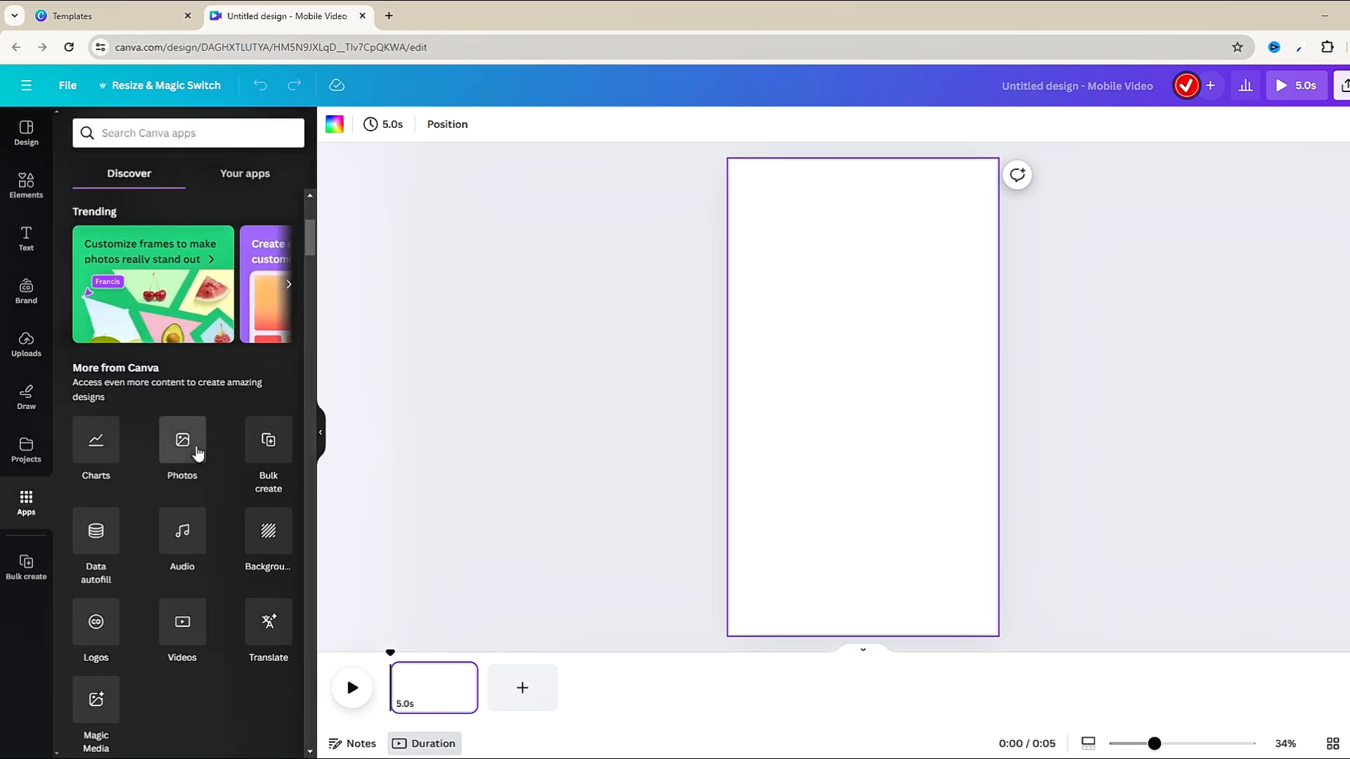
scroll(198, 453, down, 3)
click(184, 467)
click(188, 135)
text(sunse)
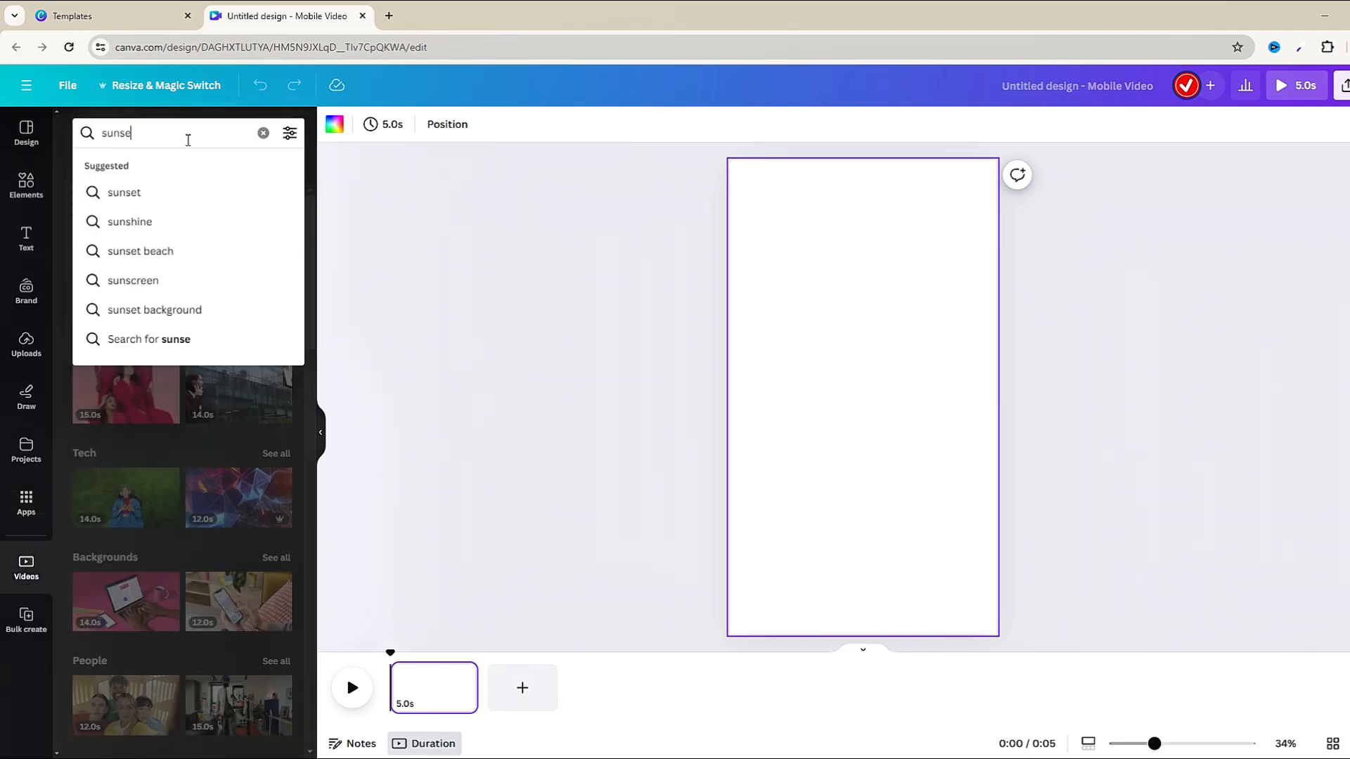
text(t)
click(177, 193)
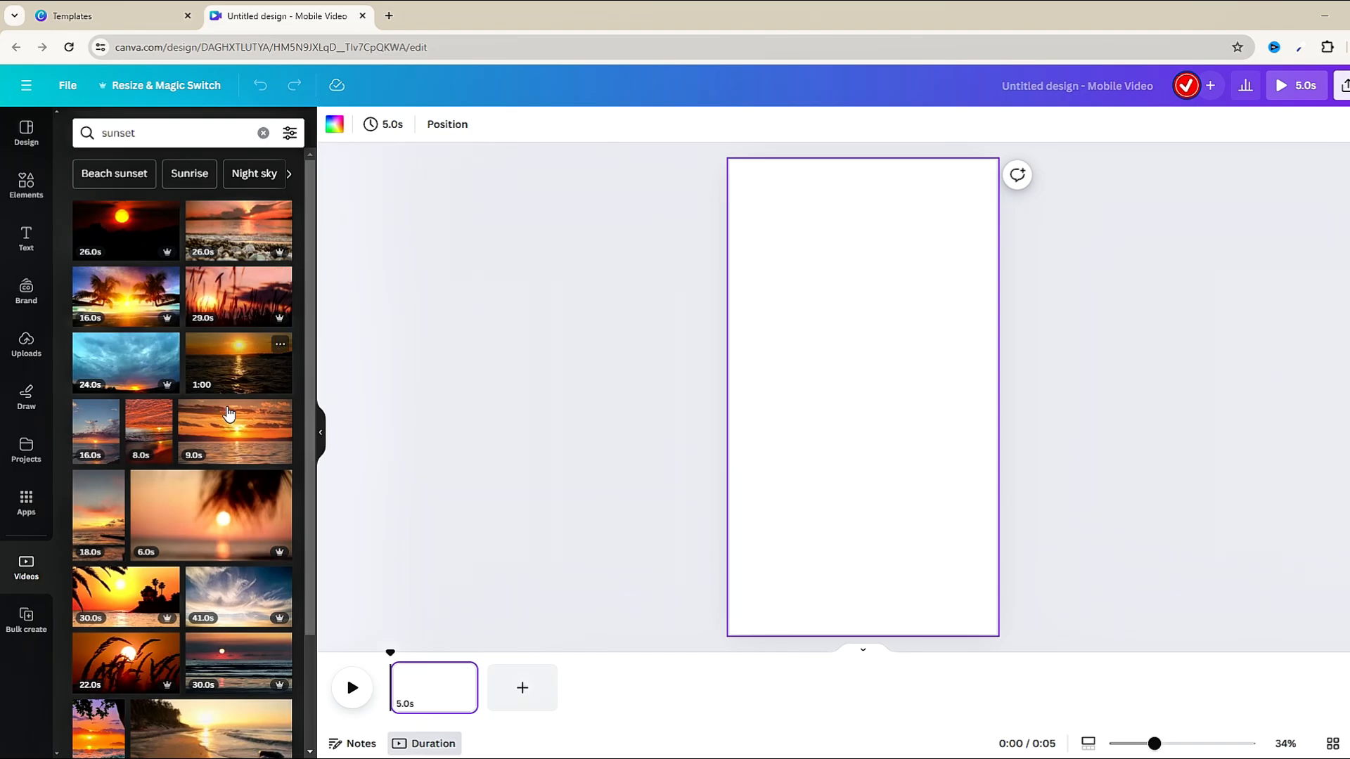
scroll(119, 457, down, 4)
click(119, 464)
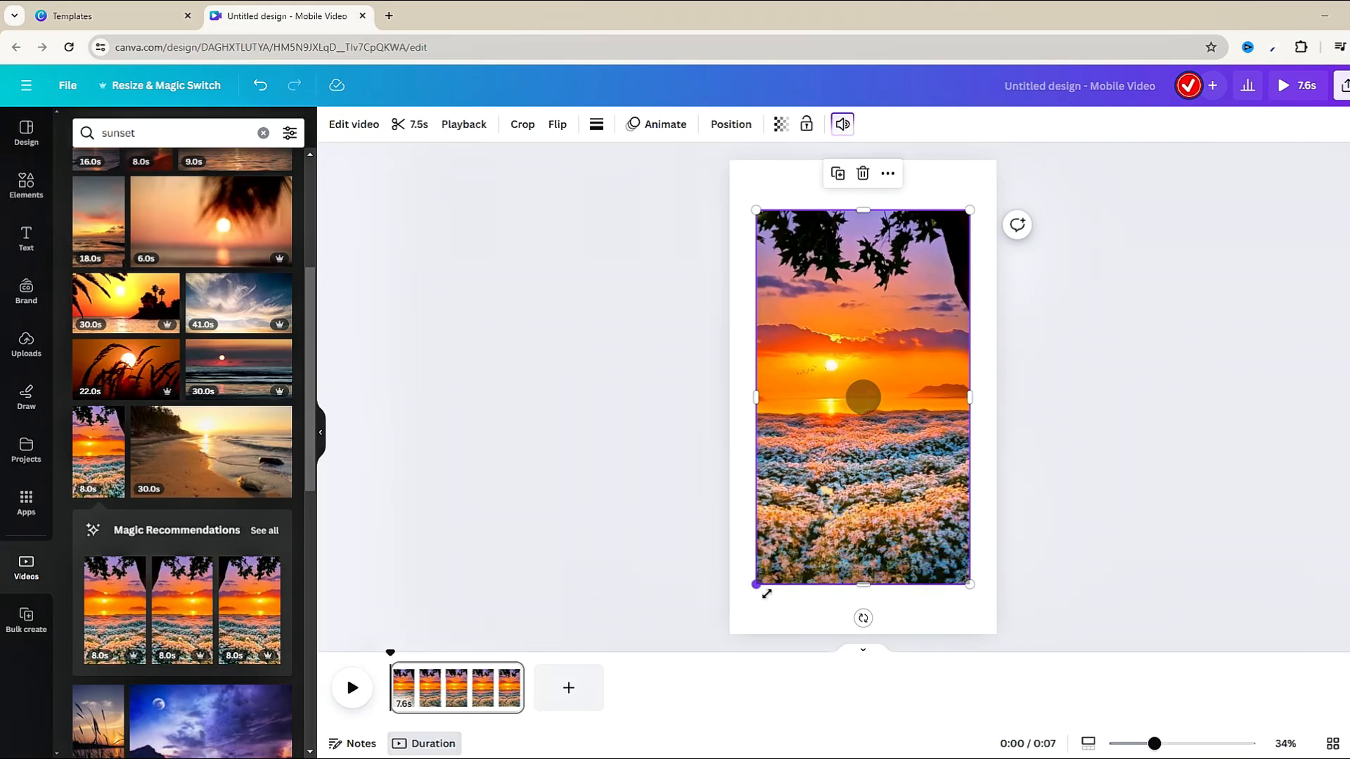
drag(757, 584, 748, 639)
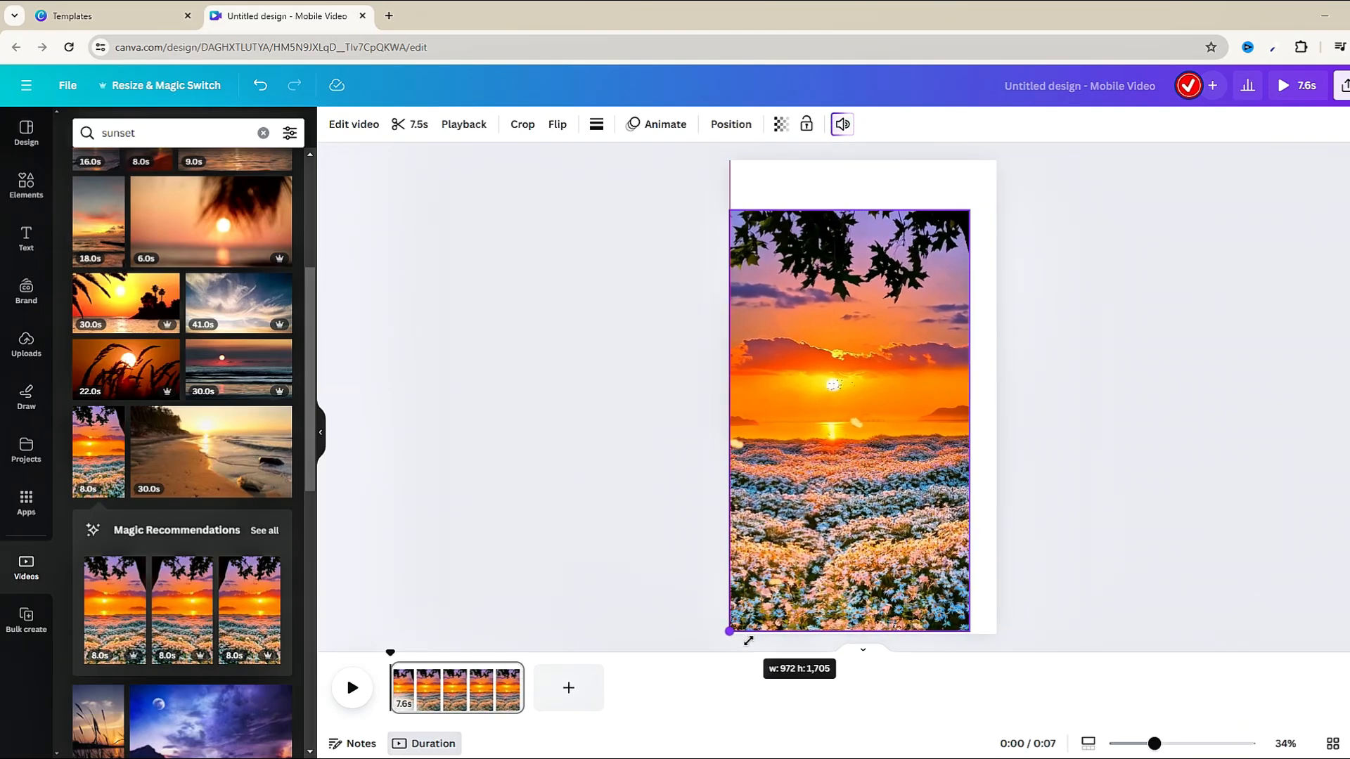
drag(970, 210, 1019, 172)
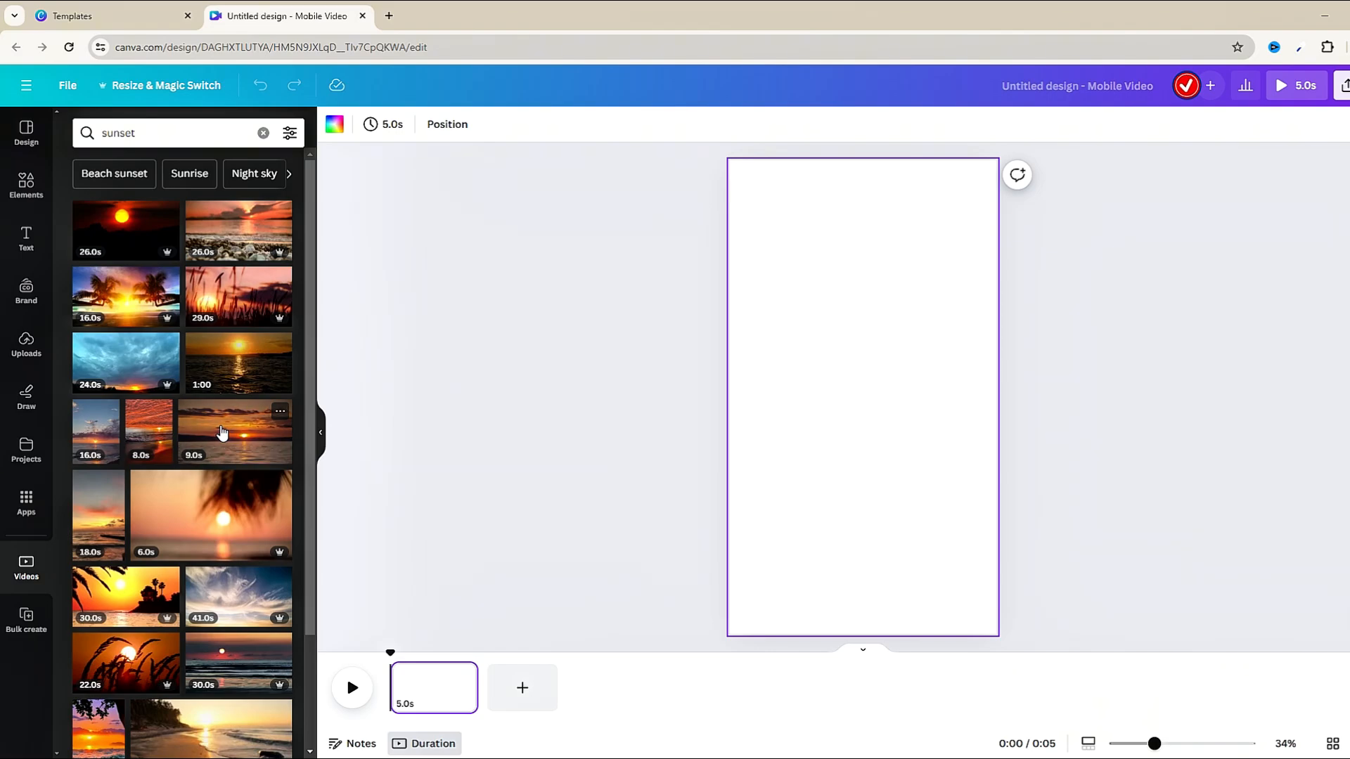
Add the 8.0s vertical video of a sunset over a flower field and enlarge it to fill the whole page.
scroll(219, 431, down, 1)
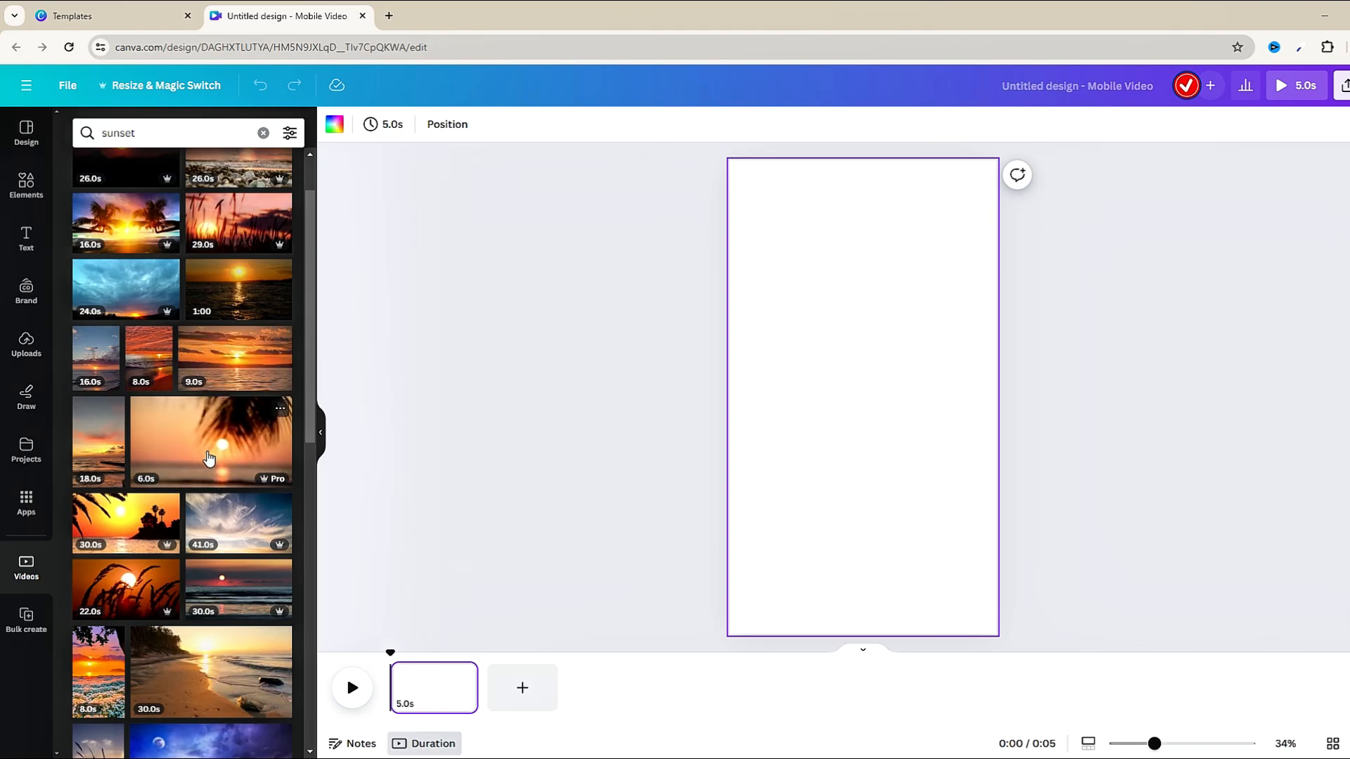
scroll(208, 459, down, 3)
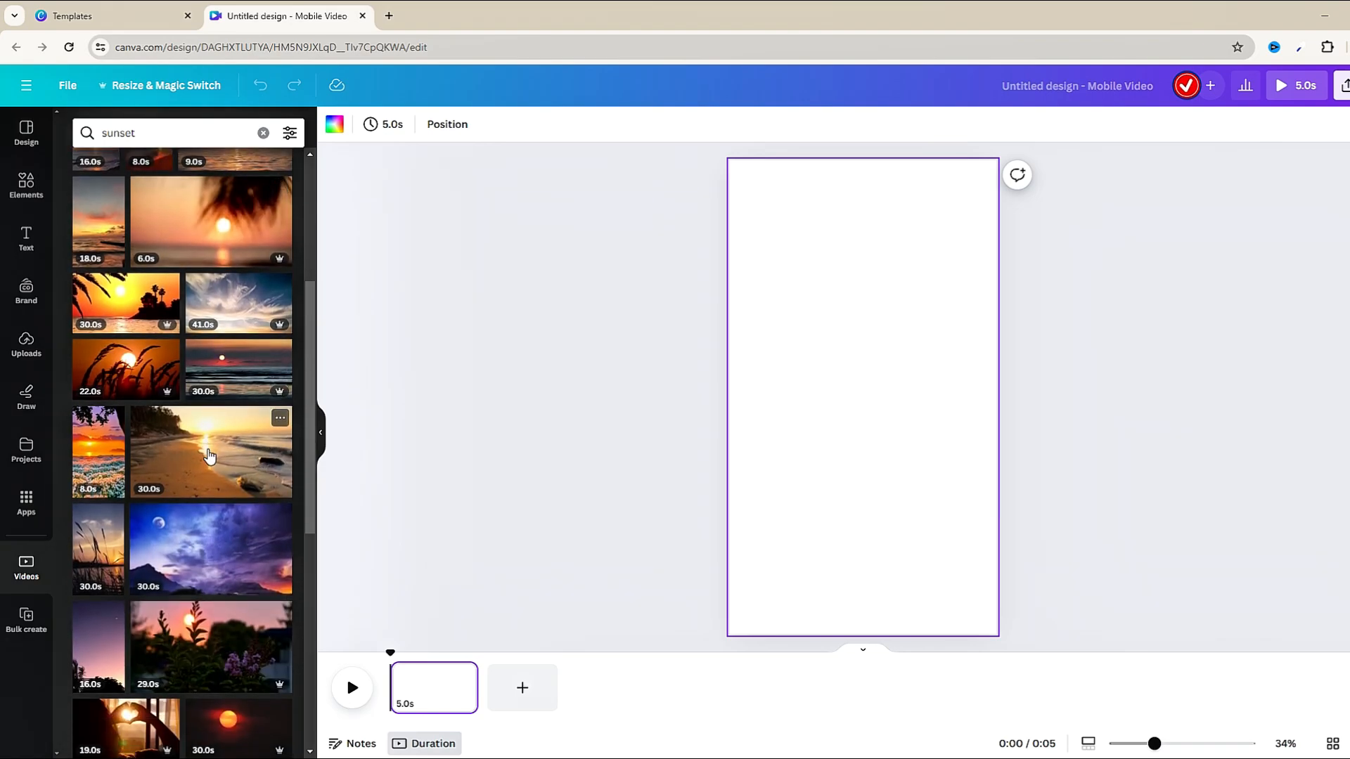
click(116, 464)
drag(767, 593, 745, 644)
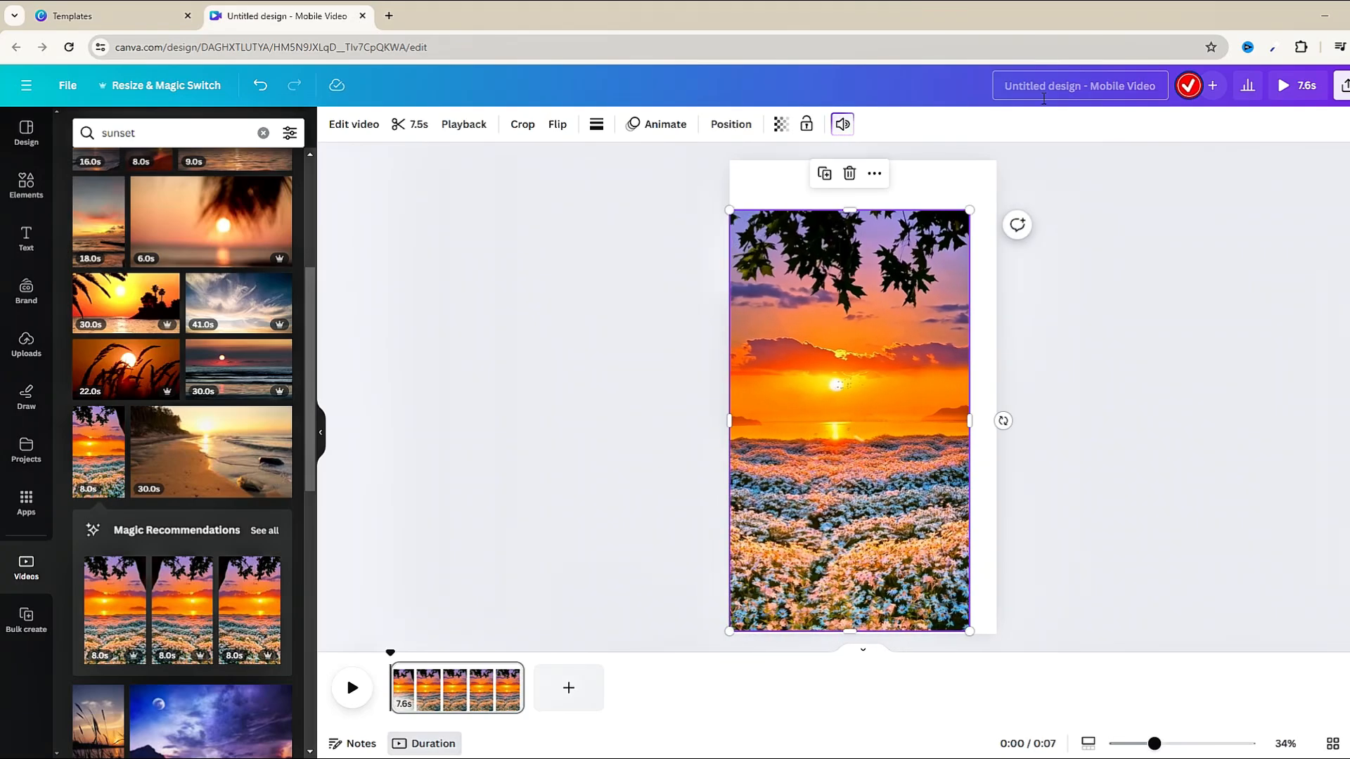
drag(970, 211, 1019, 172)
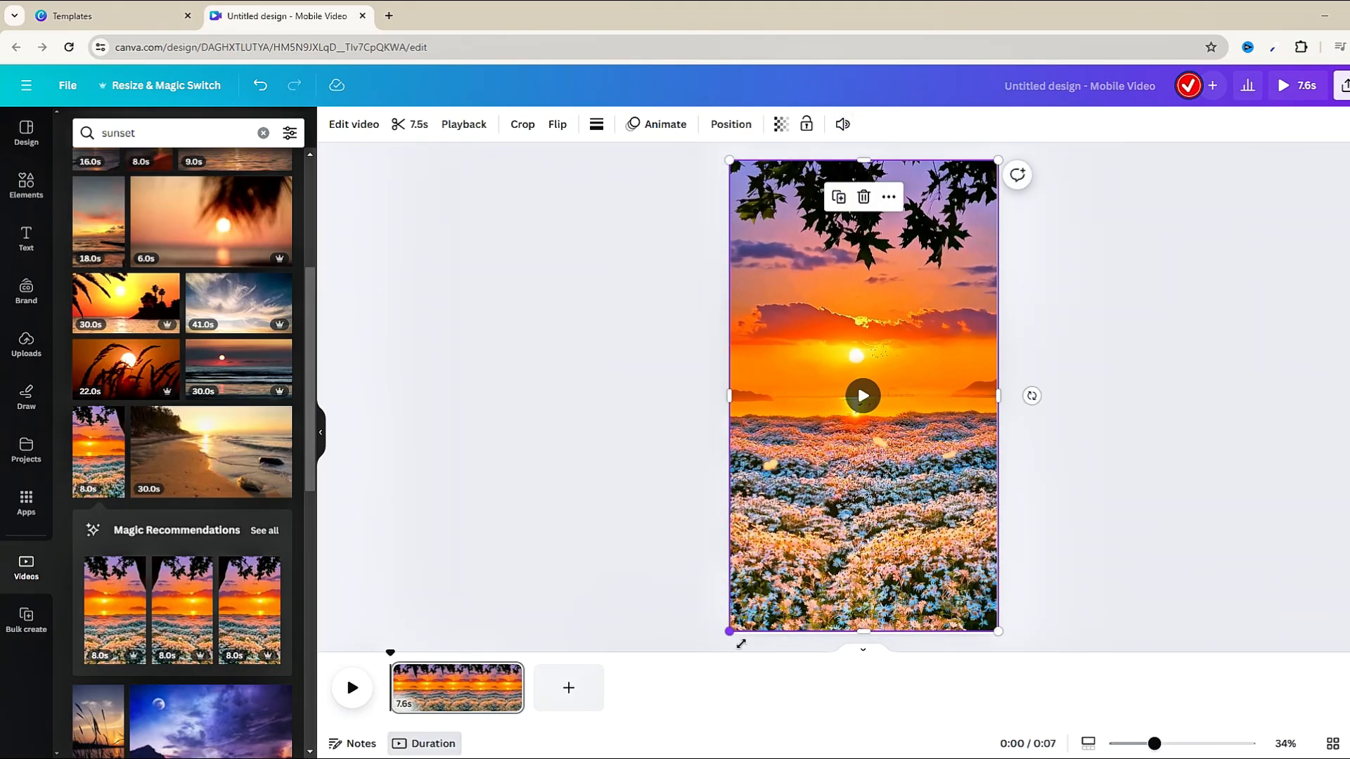
click(1141, 545)
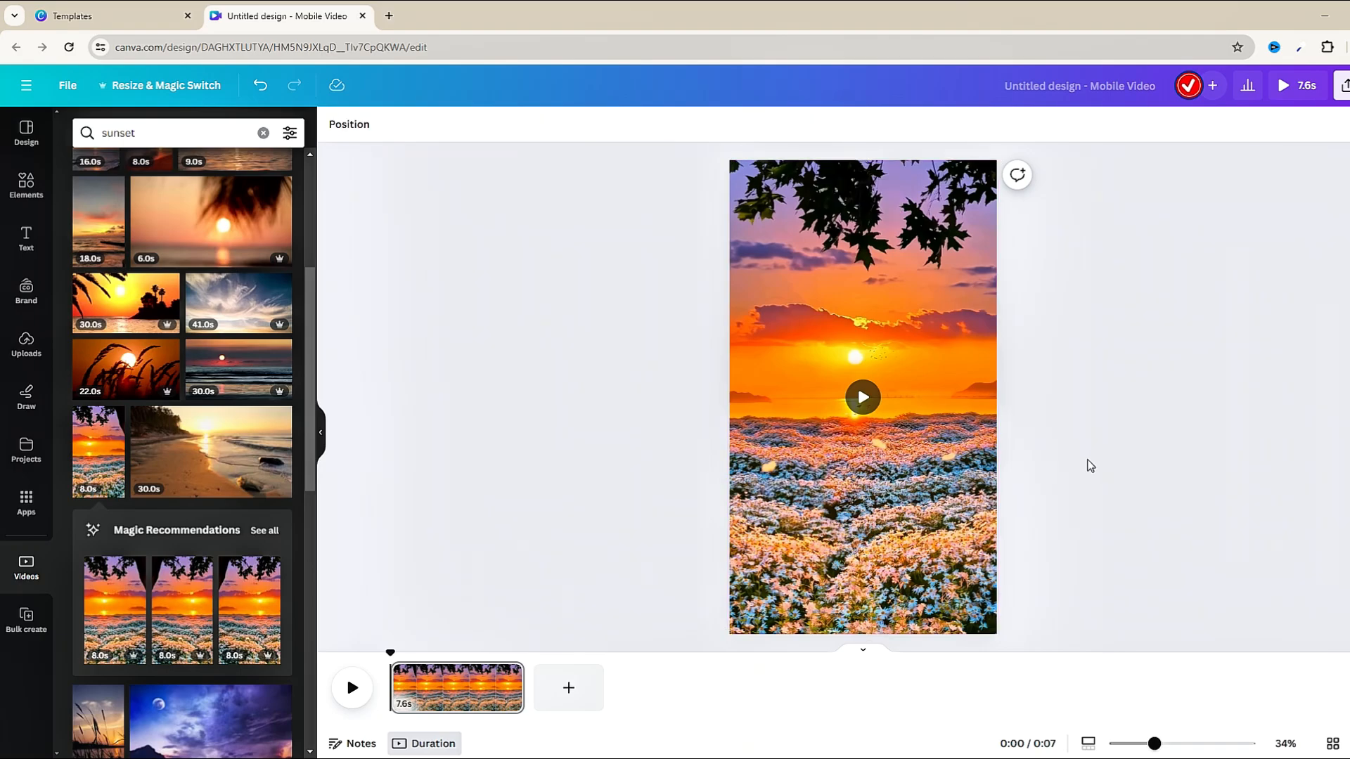
Show the sunset video's element timing in the timeline and trim the page to 6.0s.
click(872, 402)
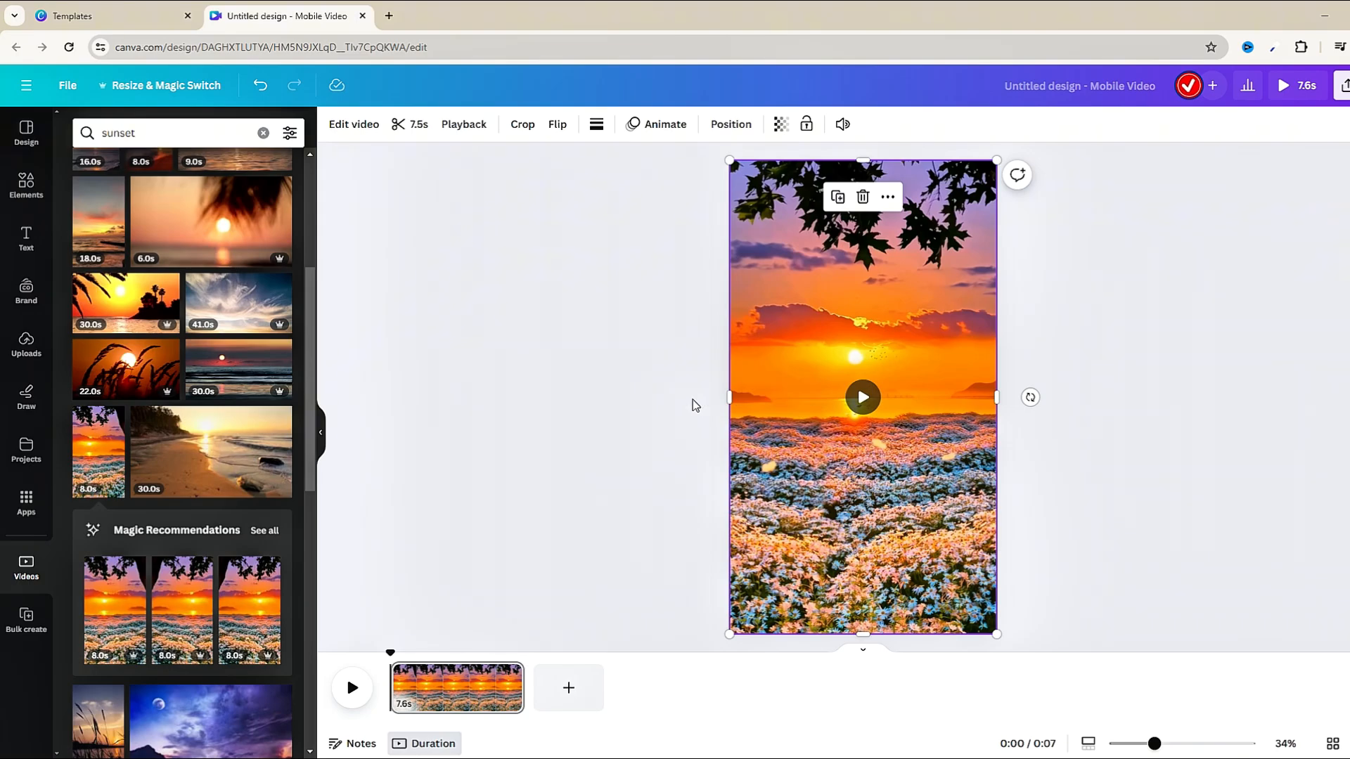
right_click(849, 364)
click(914, 506)
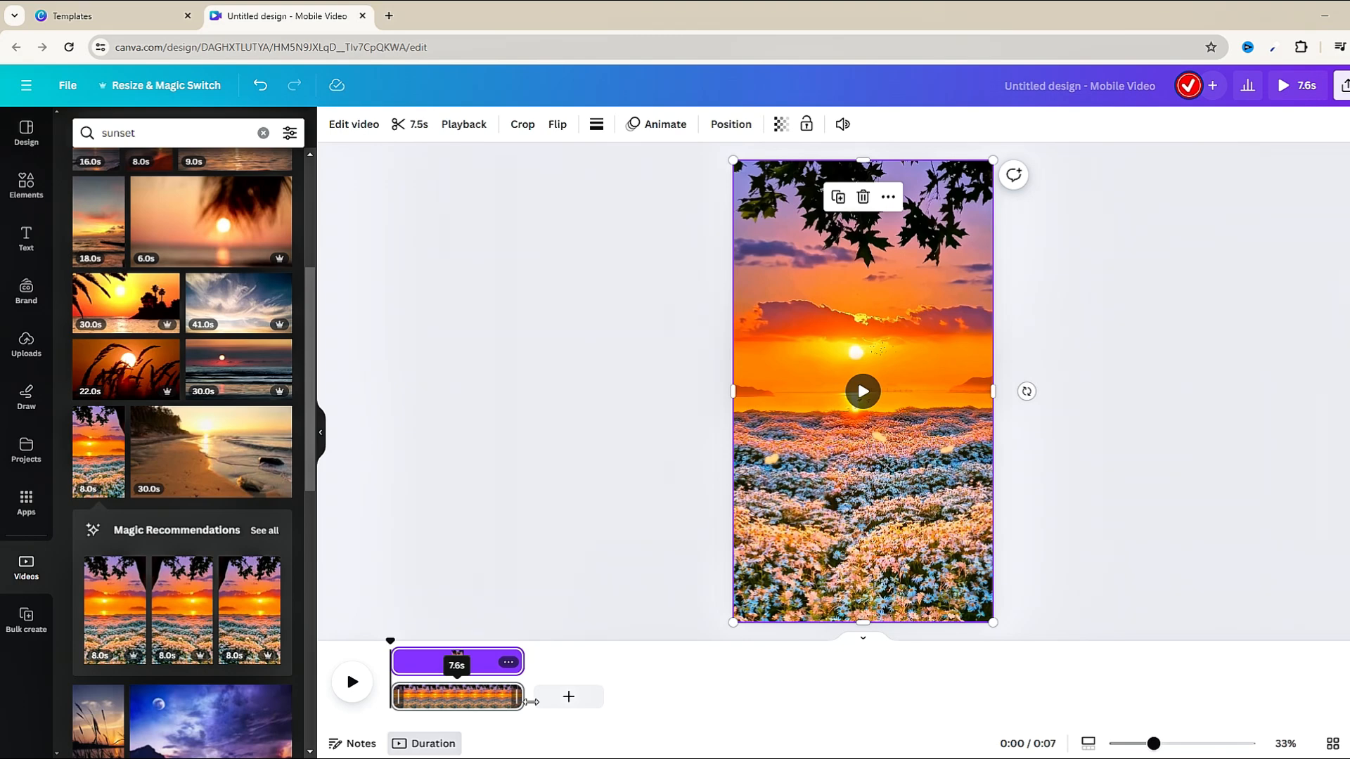
drag(524, 697, 504, 704)
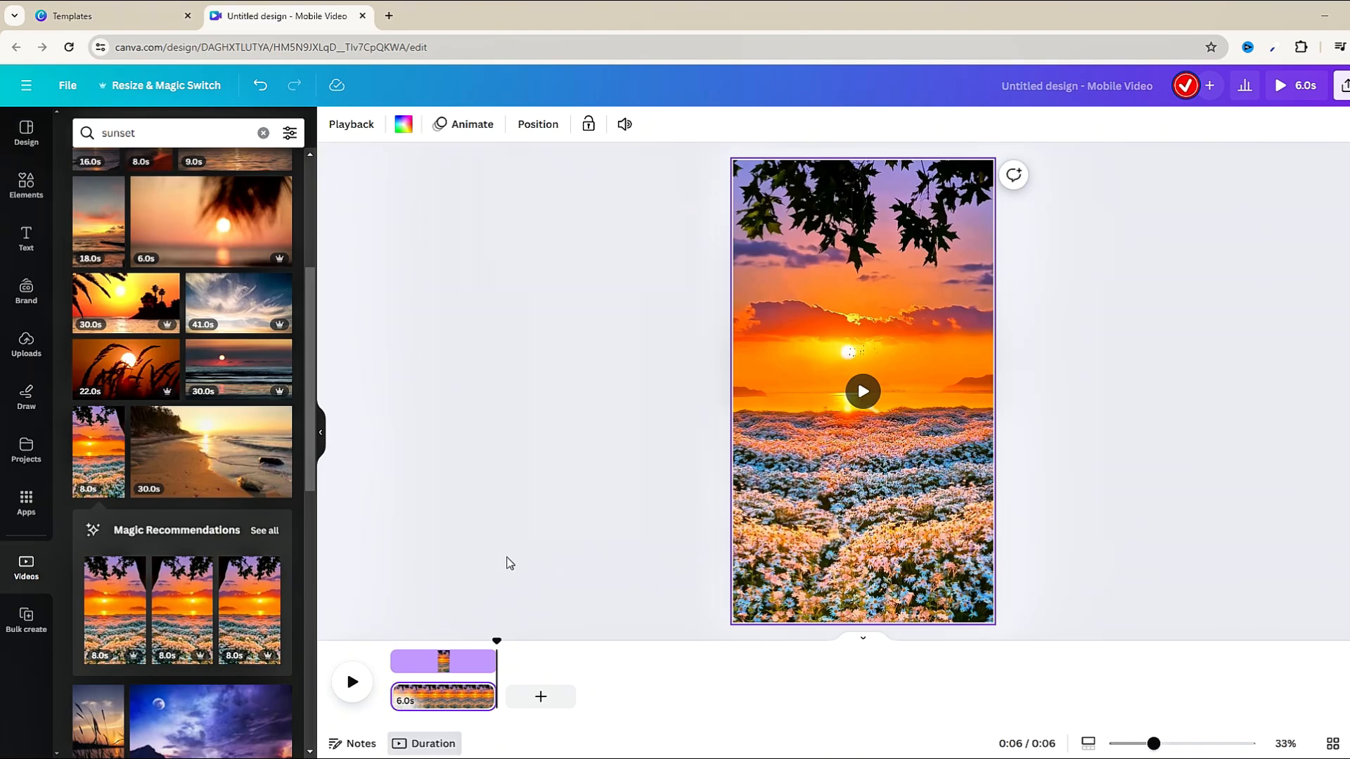
Mute the page by setting the volume of all its videos to 0.
click(623, 125)
drag(572, 222, 358, 238)
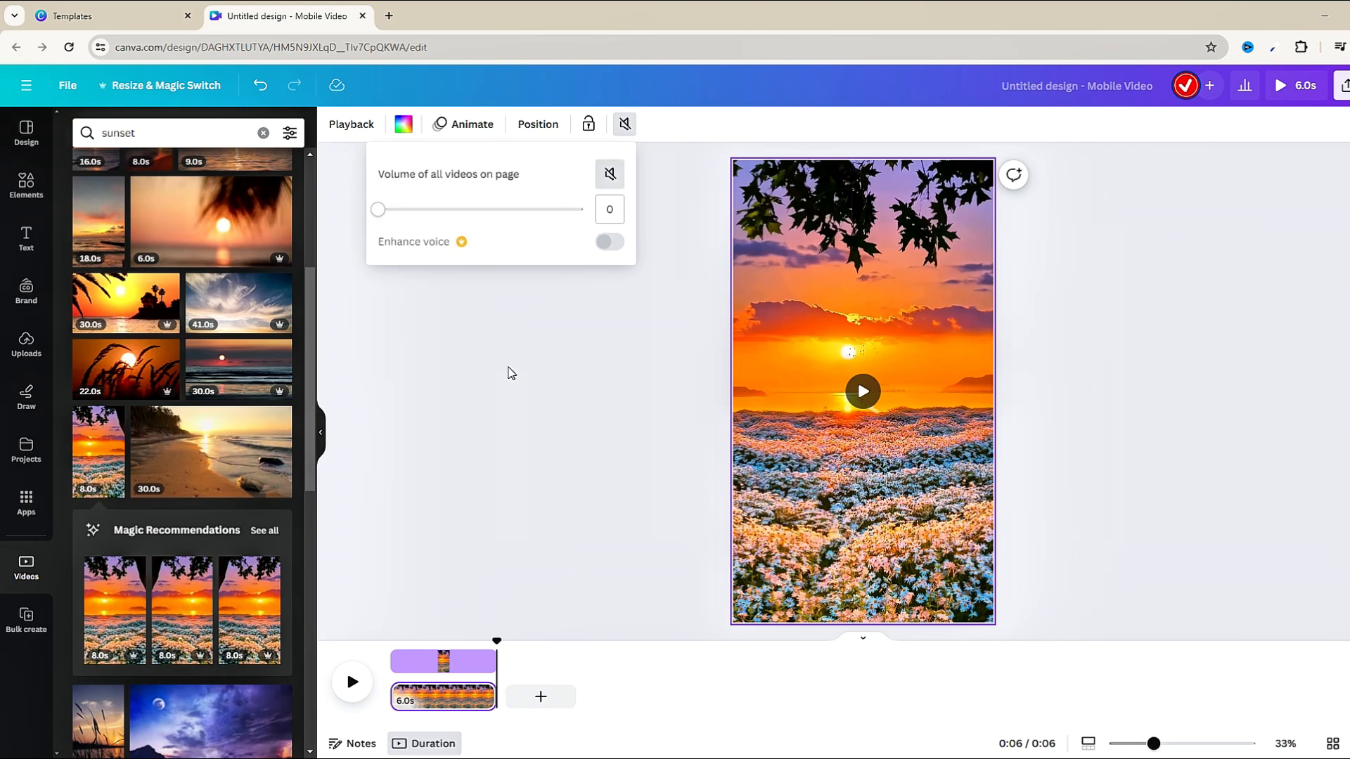
click(512, 378)
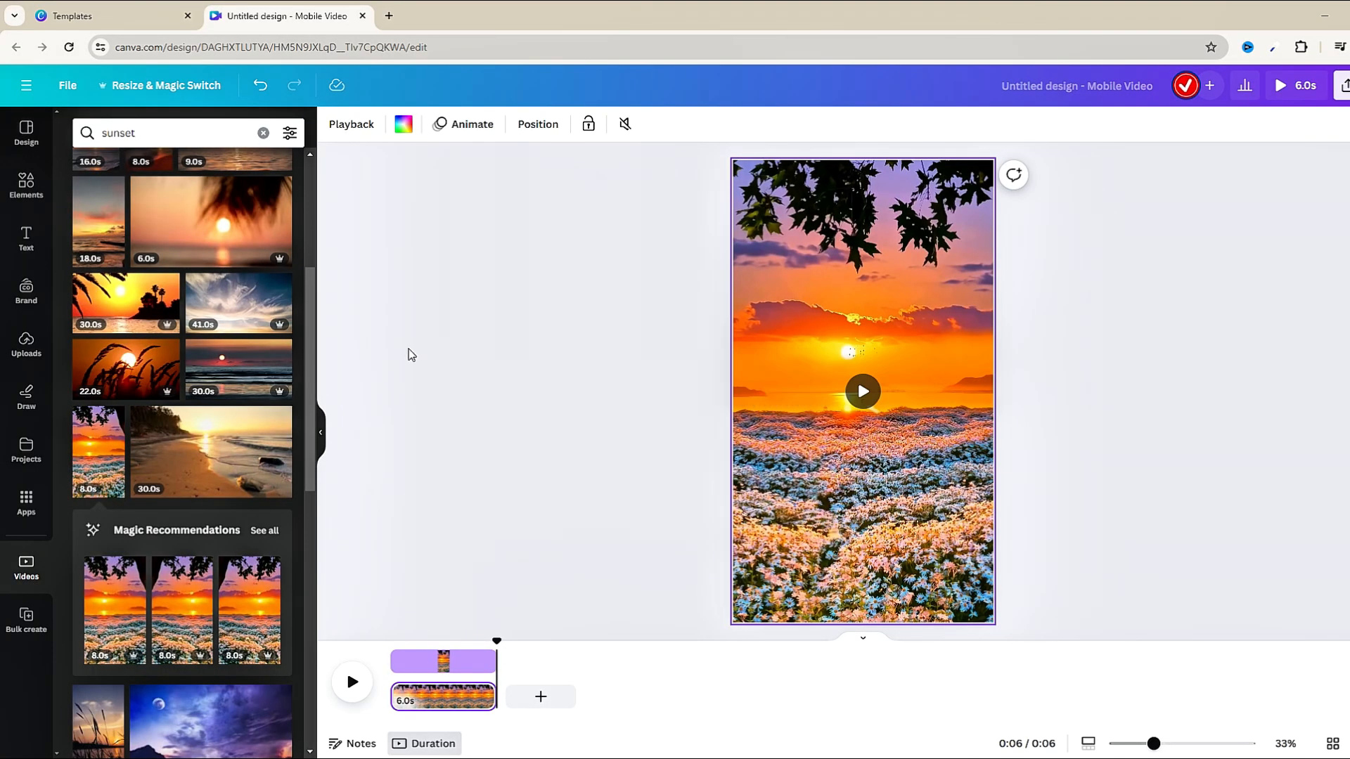
Add a heading reading "Topic", shrink it to about size 64 and place it centred in the page's upper part.
click(26, 239)
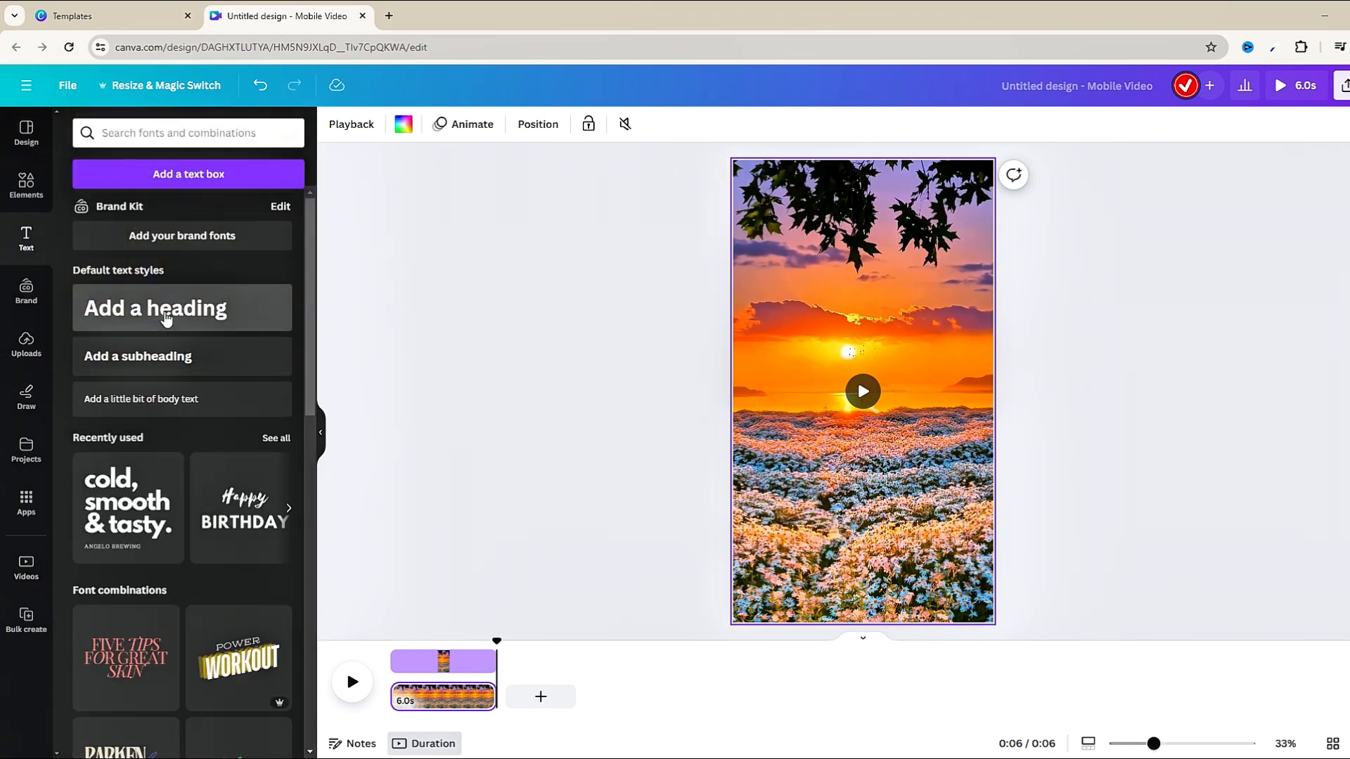
click(156, 308)
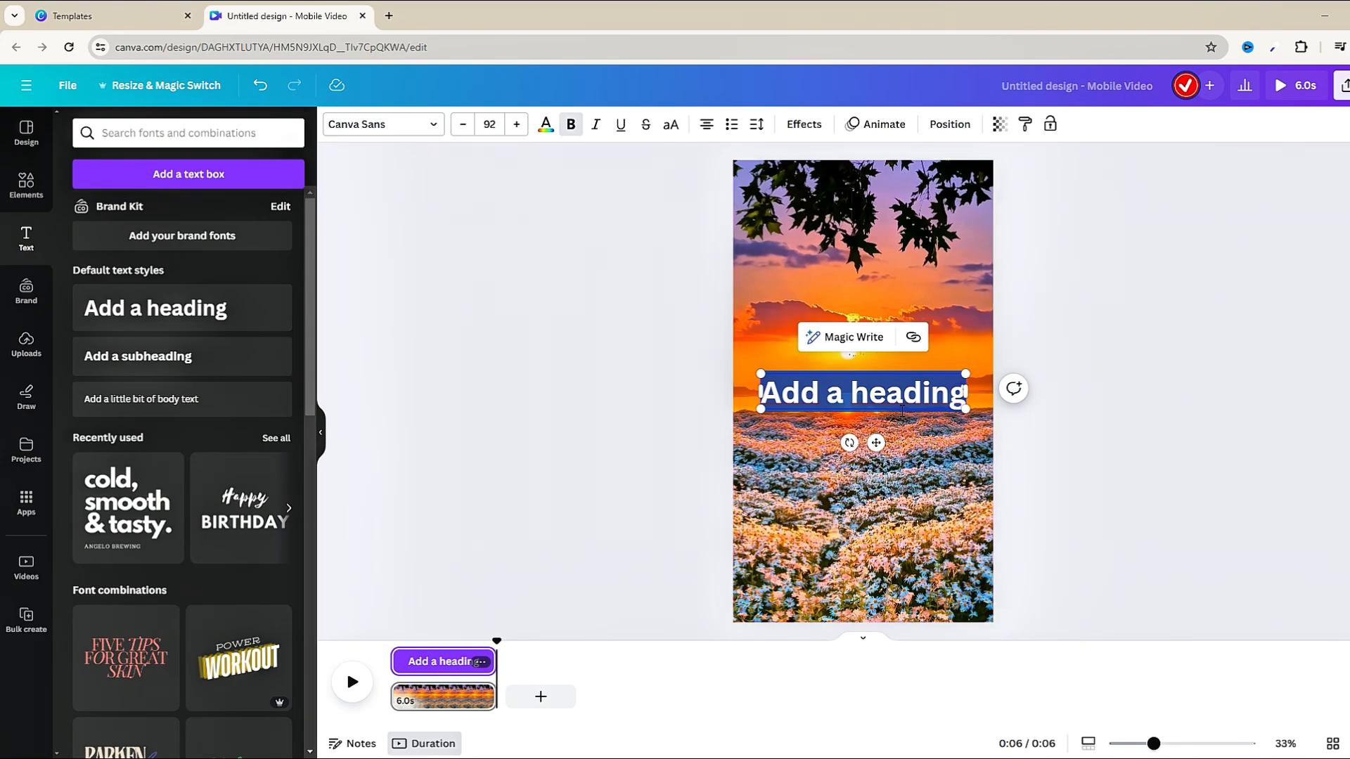
text(Topic)
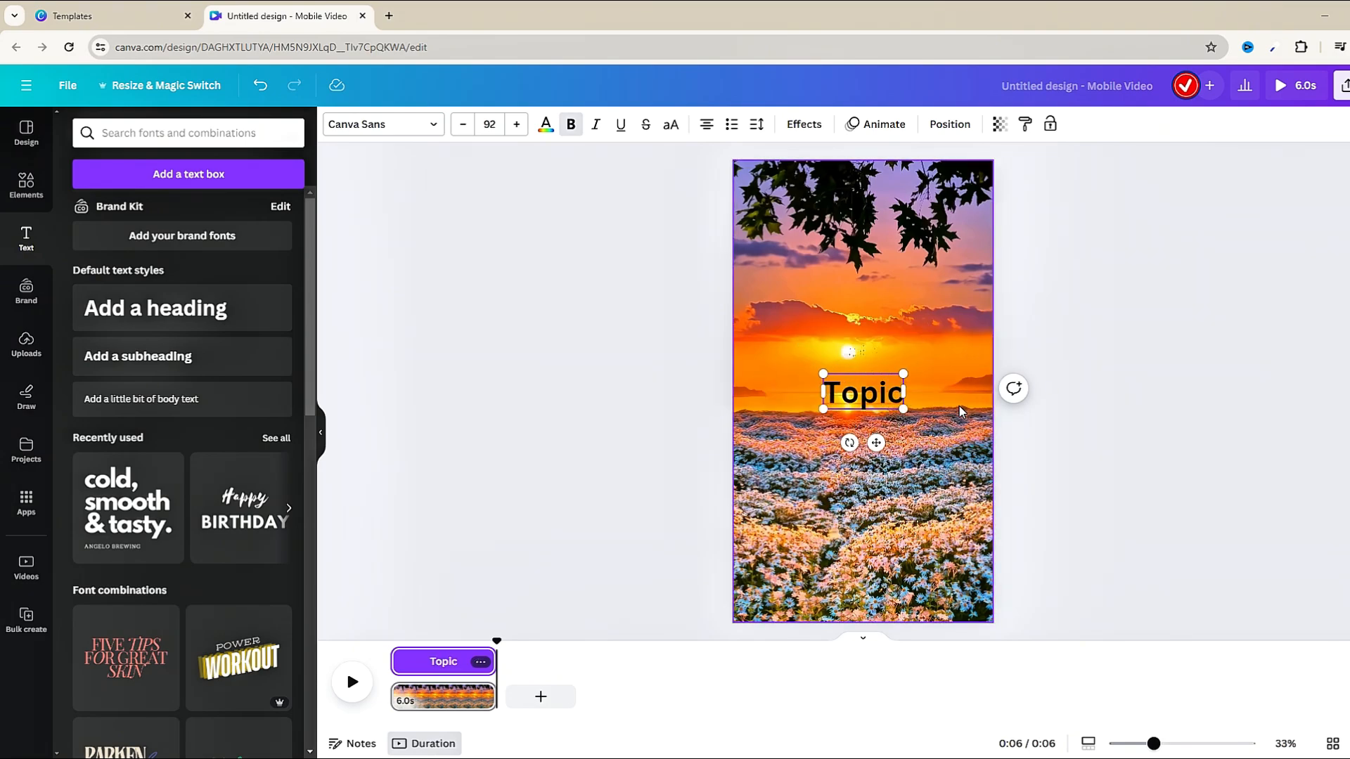
drag(903, 410, 882, 334)
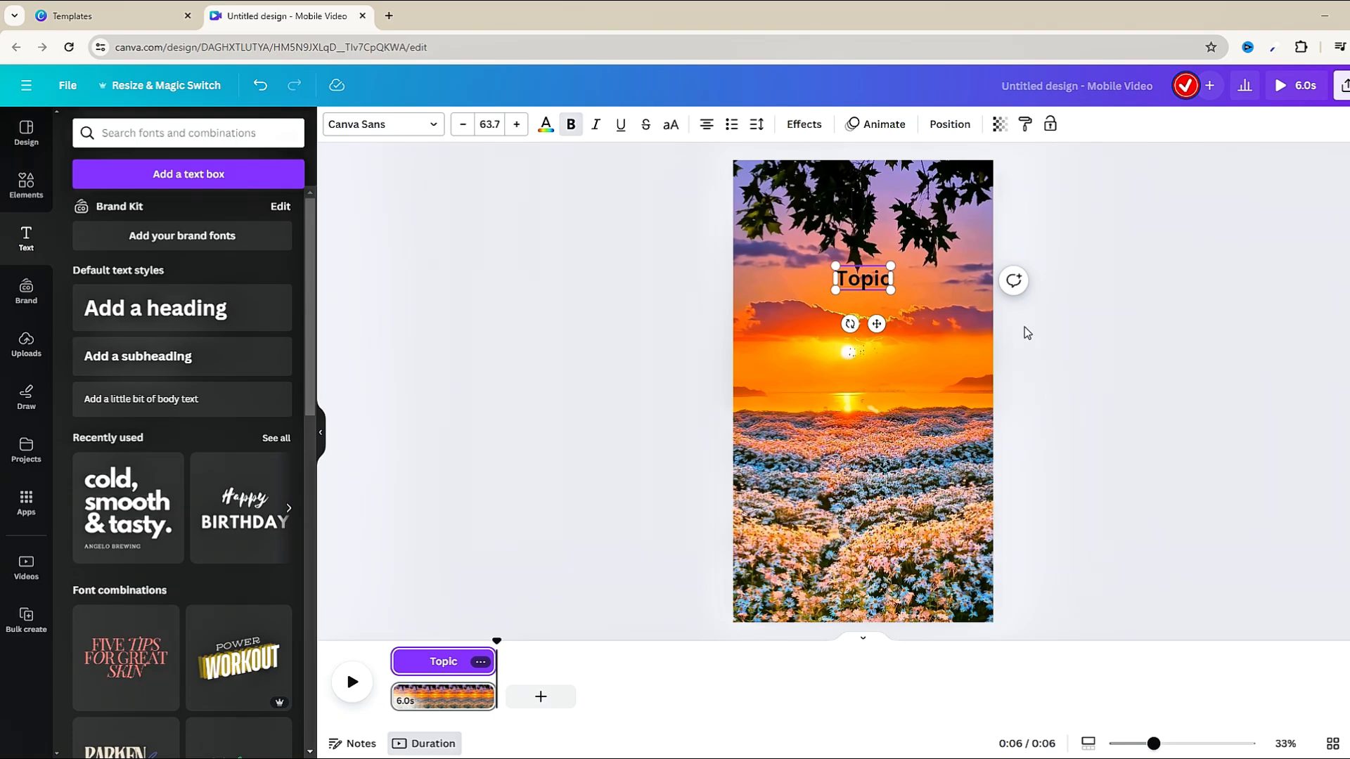
Change the colour of the "Topic" text to white.
click(545, 125)
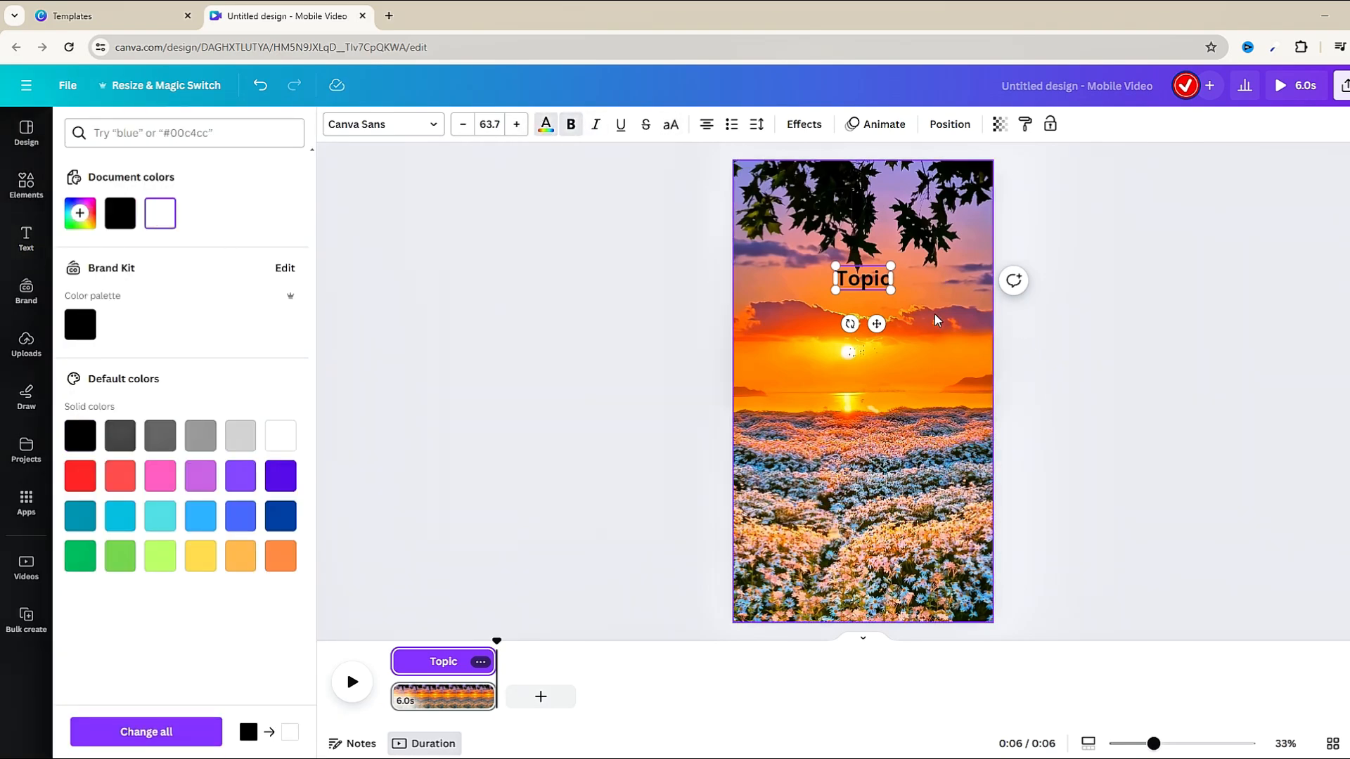
click(932, 269)
click(864, 279)
click(546, 124)
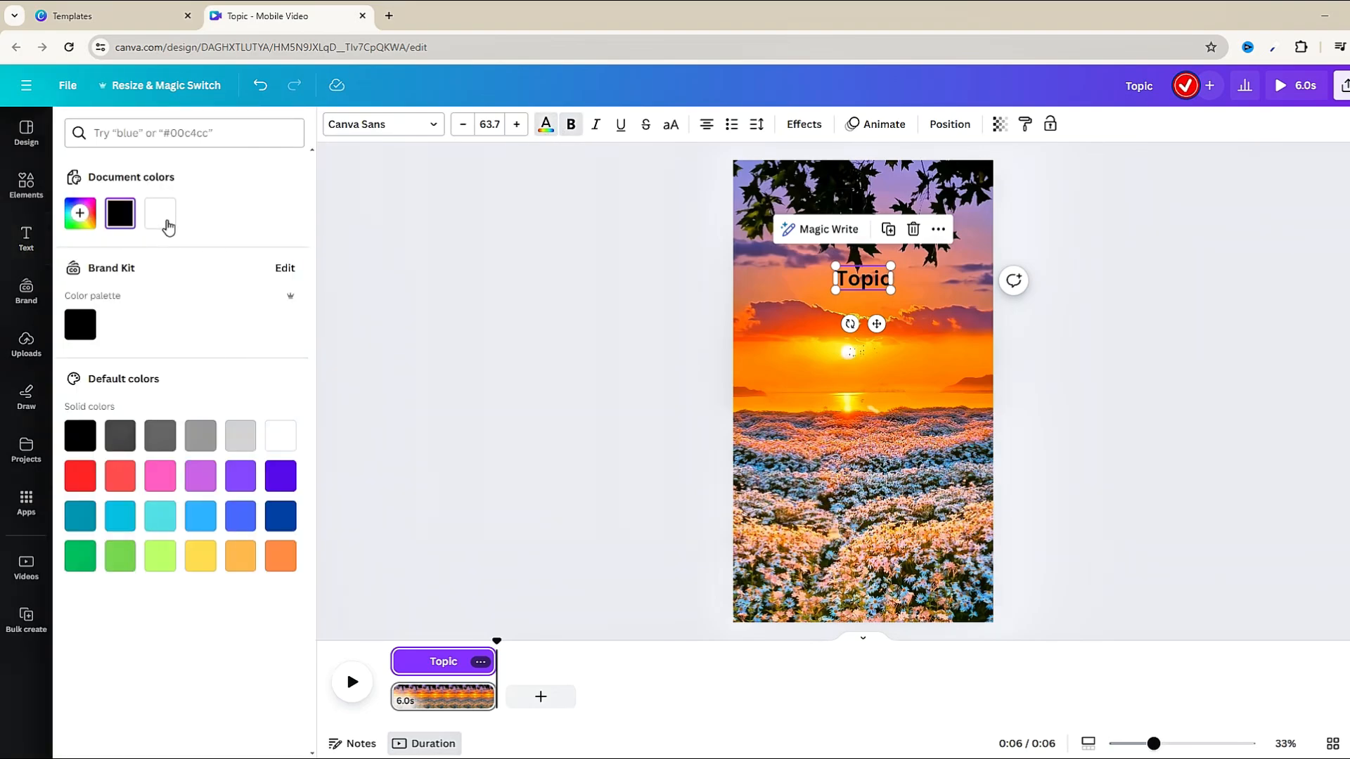
click(160, 213)
Apply the Background text effect to "Topic" in black with spread 25 and roundness 75.
click(817, 126)
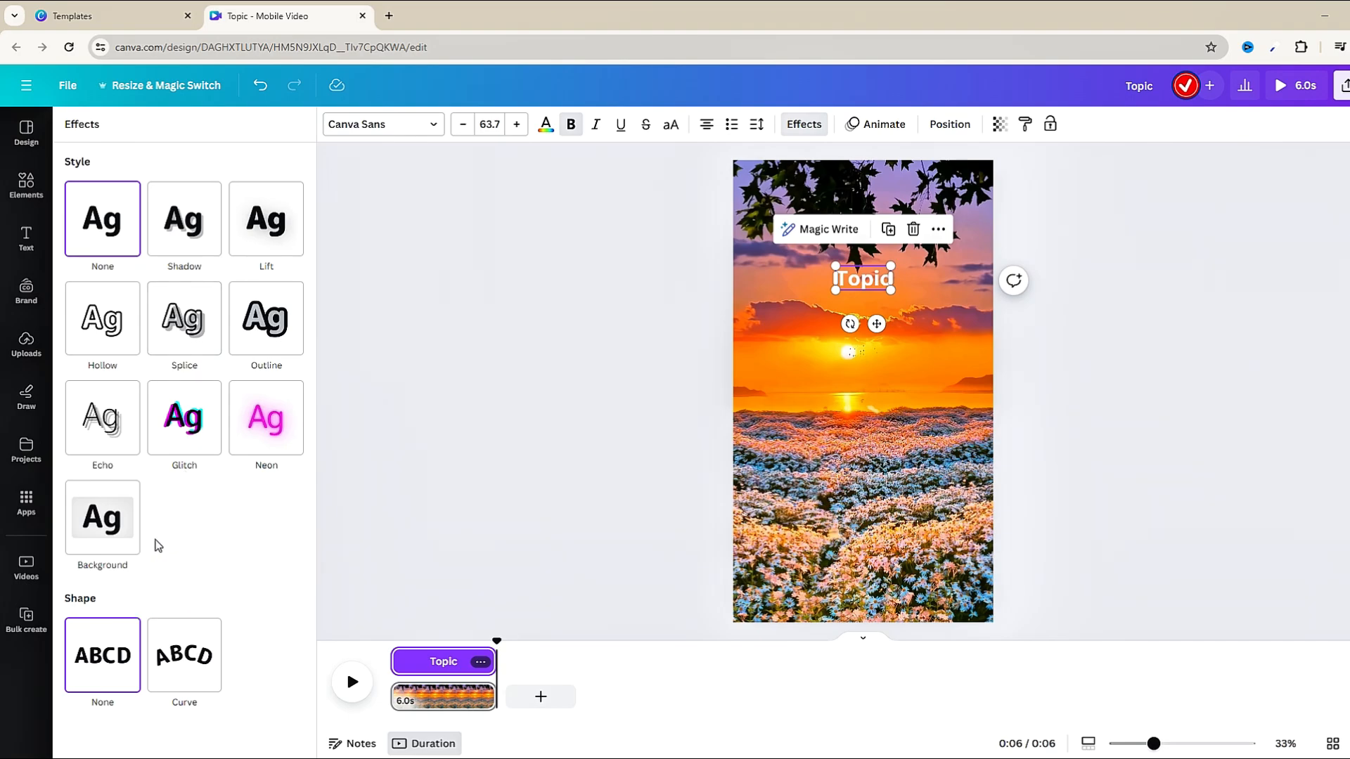
click(135, 527)
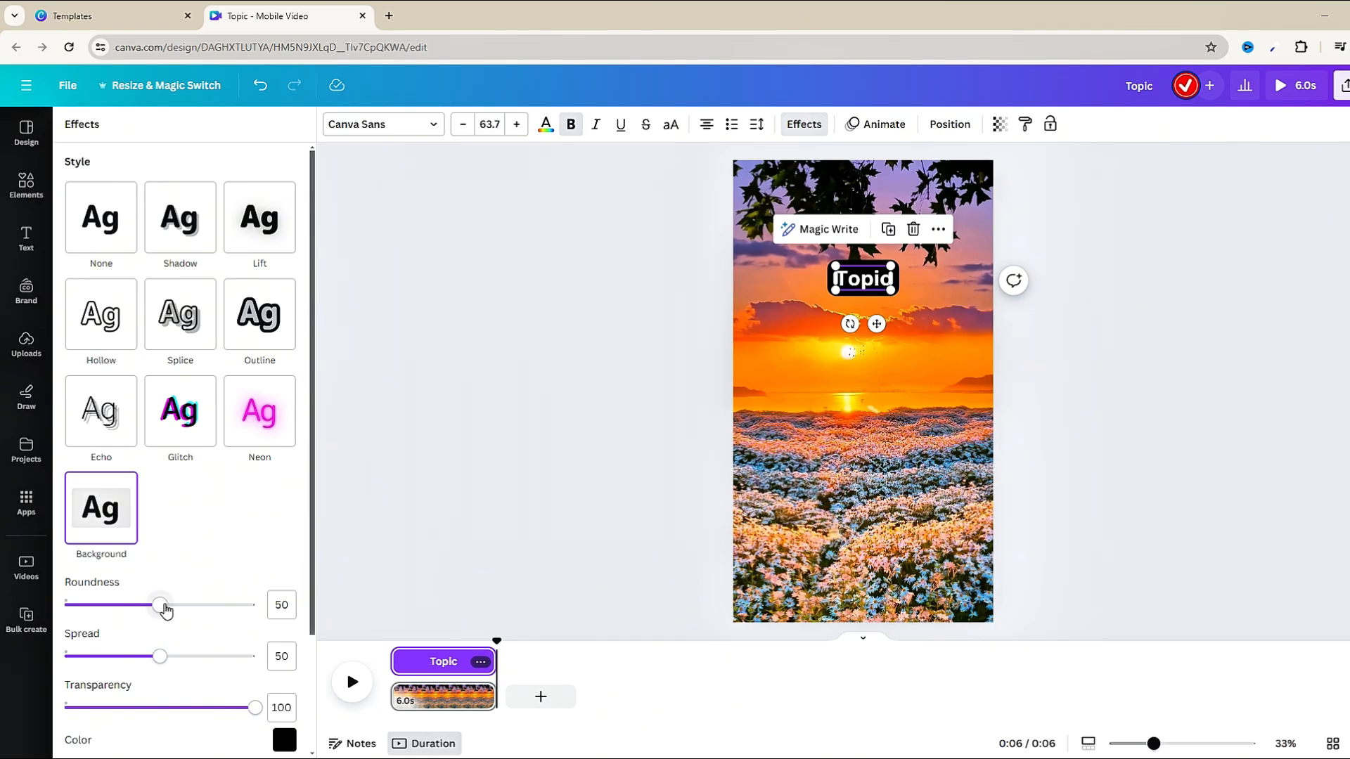
drag(160, 656, 121, 658)
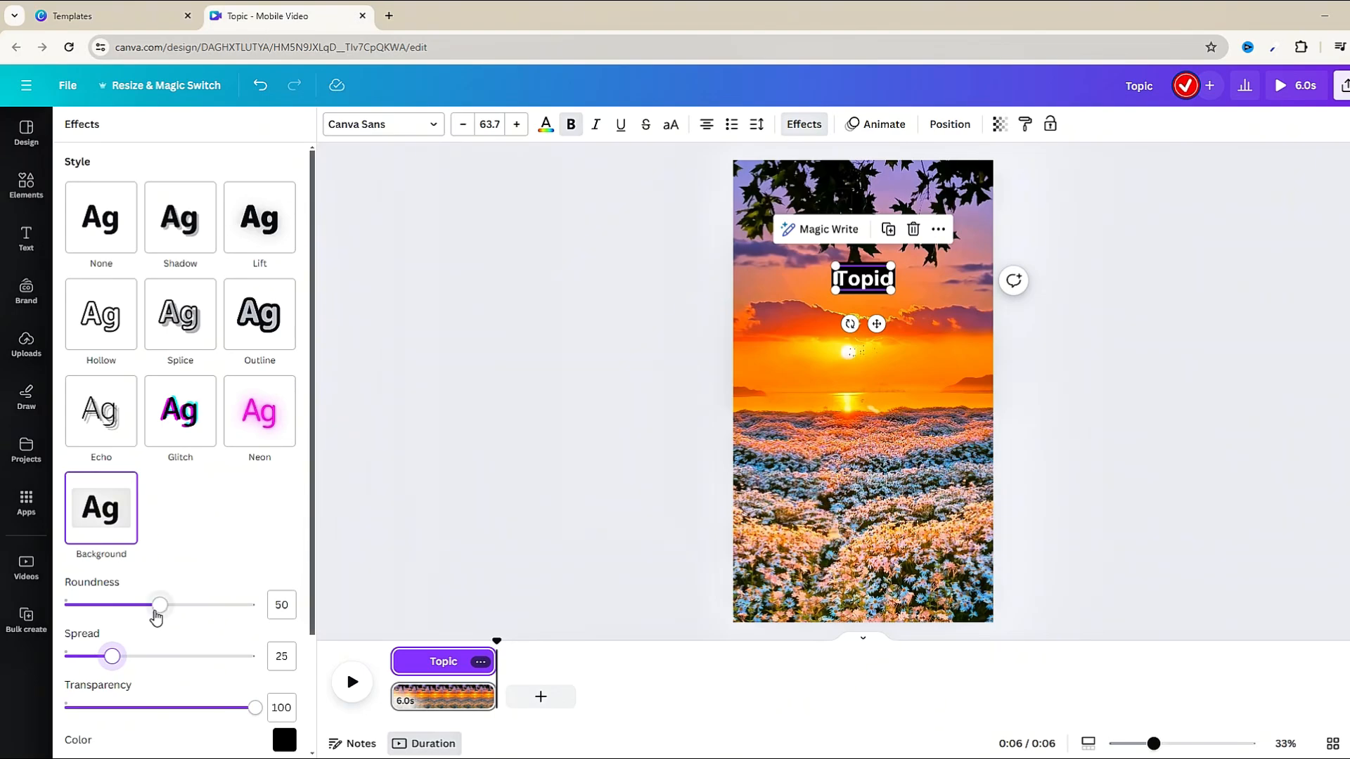
drag(159, 610, 214, 616)
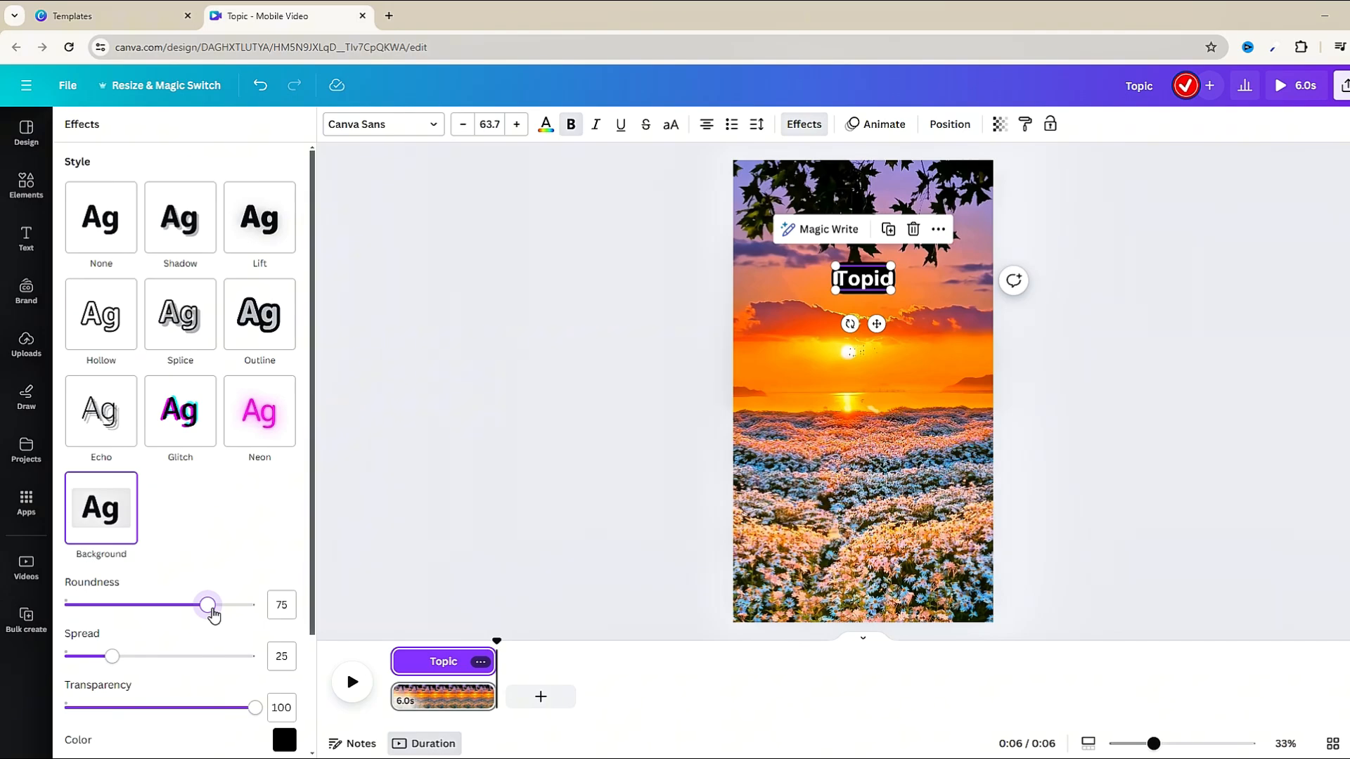
scroll(223, 606, down, 2)
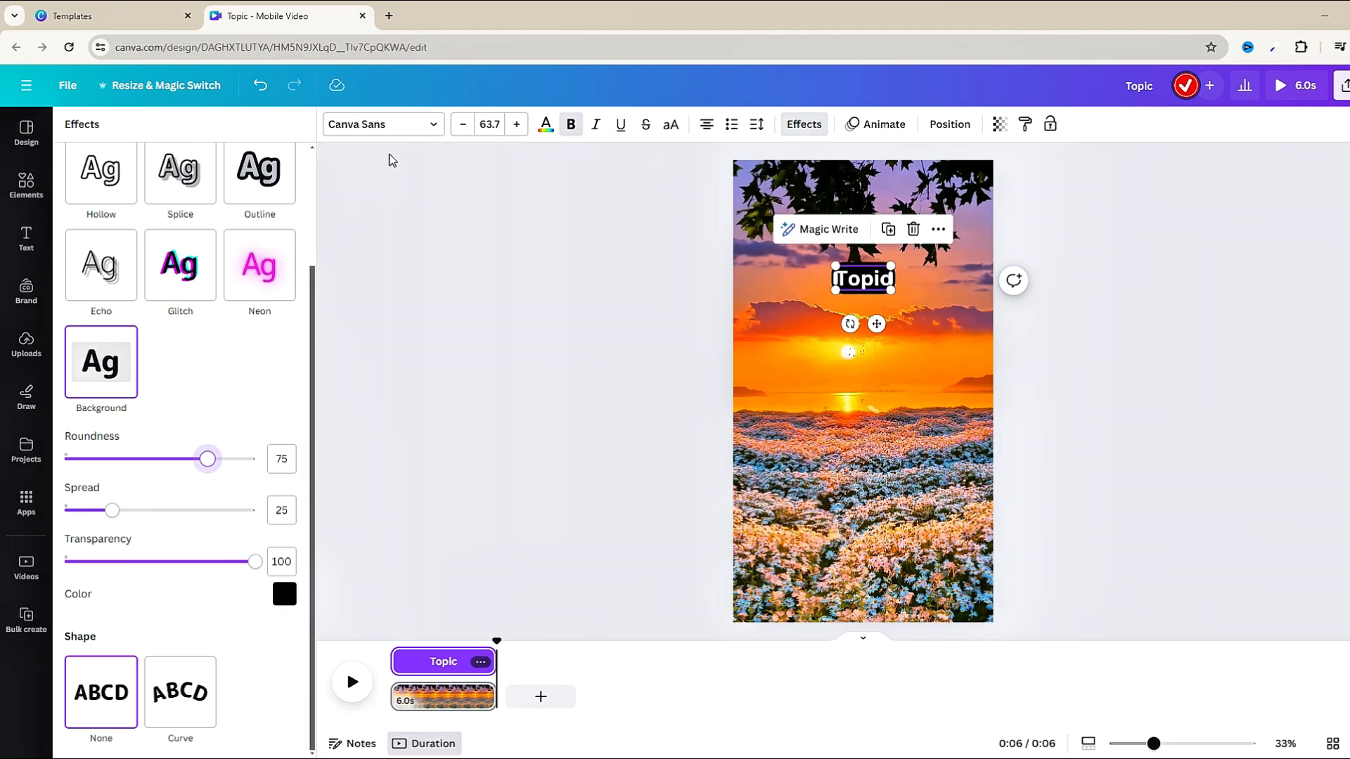
Set the font of the "Topic" text to Archivo Black.
click(380, 124)
scroll(182, 541, down, 1)
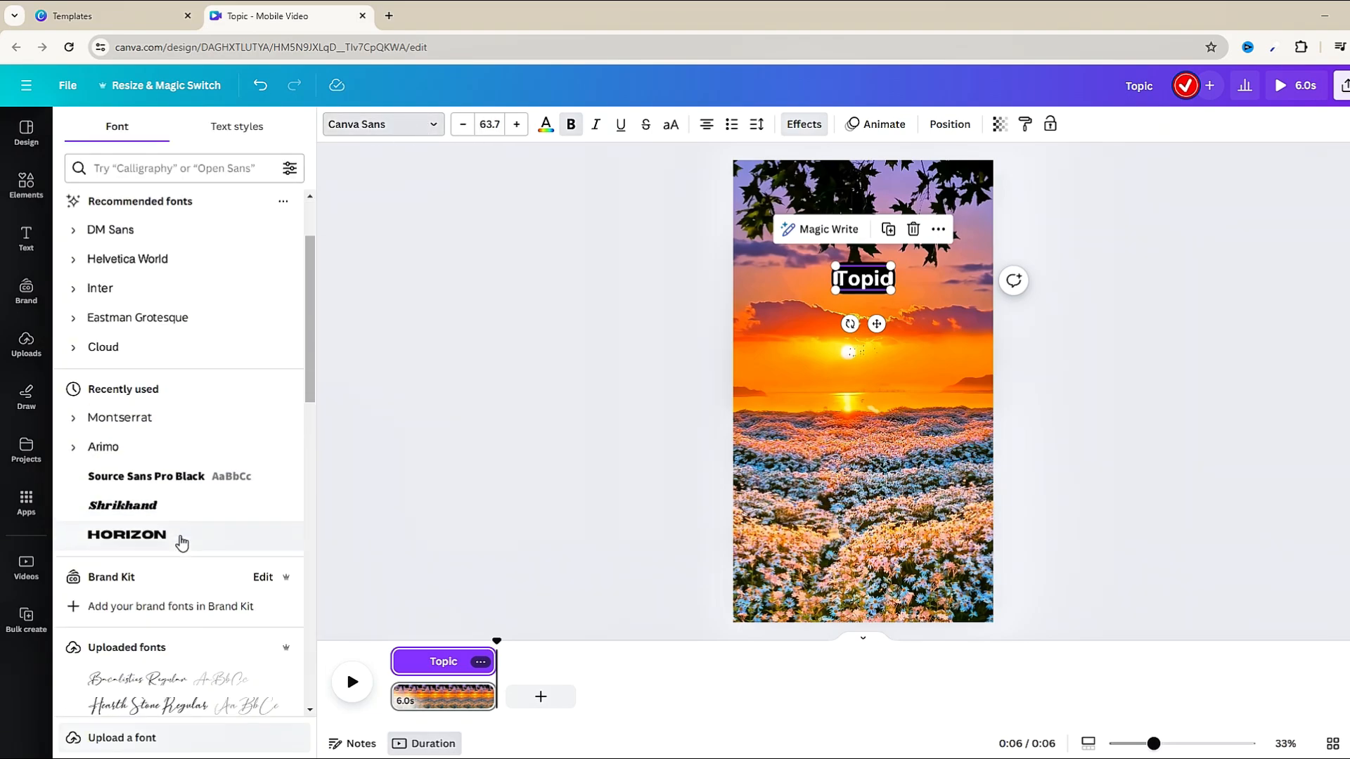
scroll(182, 541, down, 1)
scroll(196, 571, down, 7)
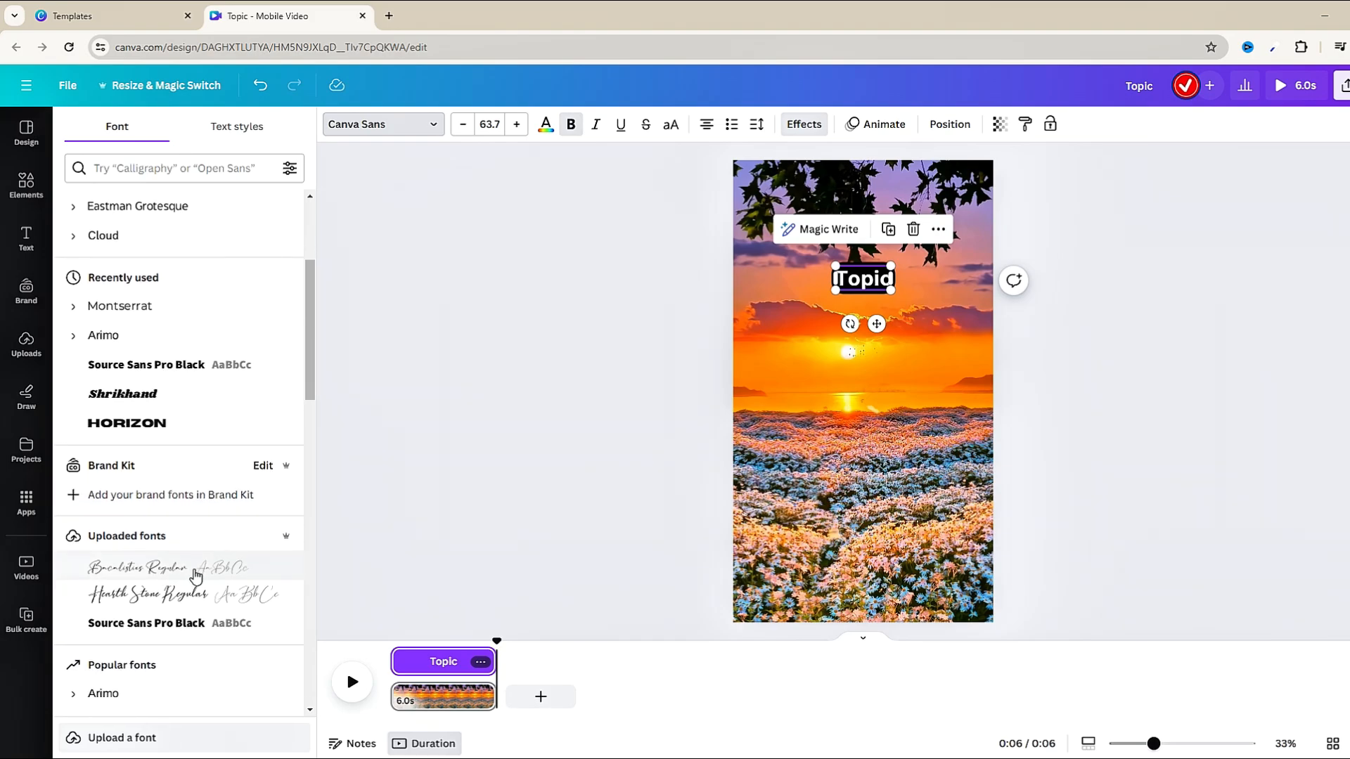
scroll(196, 571, down, 2)
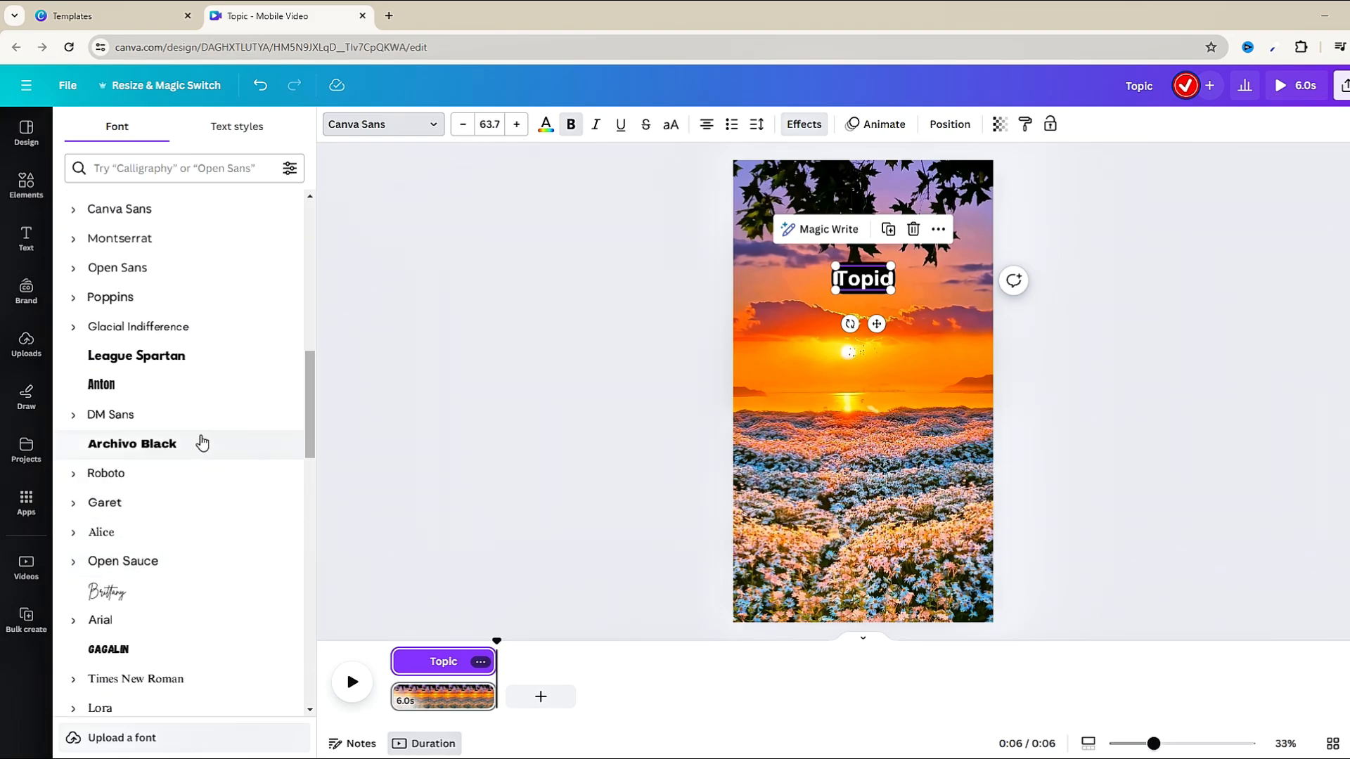
click(201, 442)
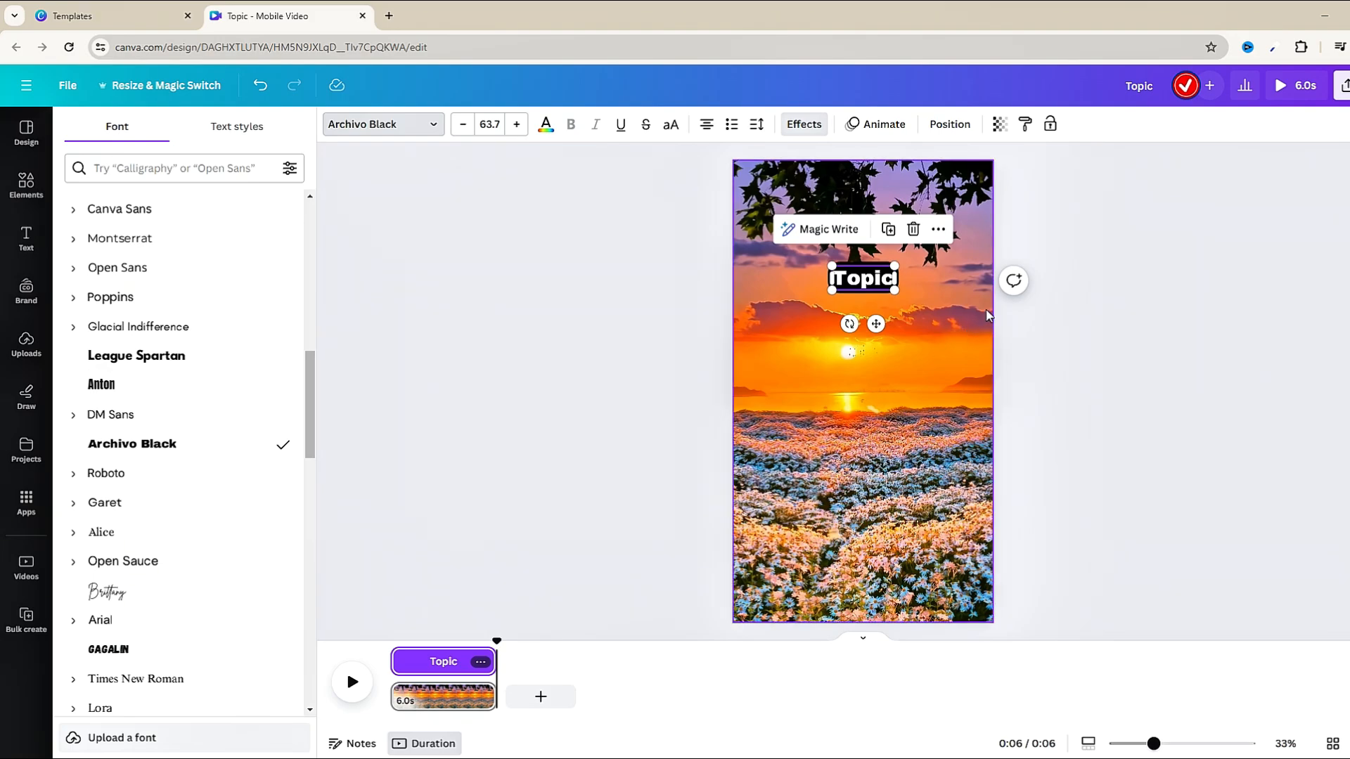
Duplicate the "Topic" text, place the copy centred near the middle of the page and change its wording to "Part 1".
click(892, 233)
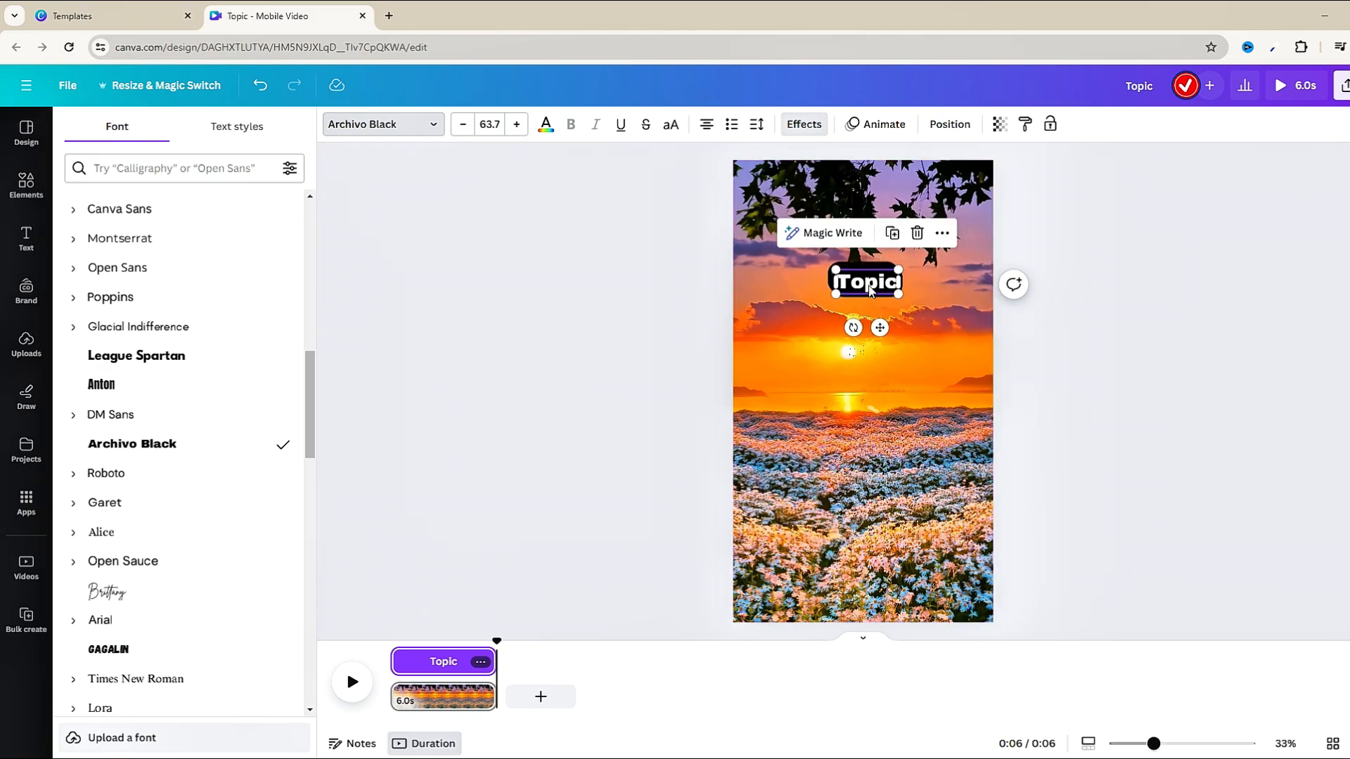
drag(865, 281, 865, 404)
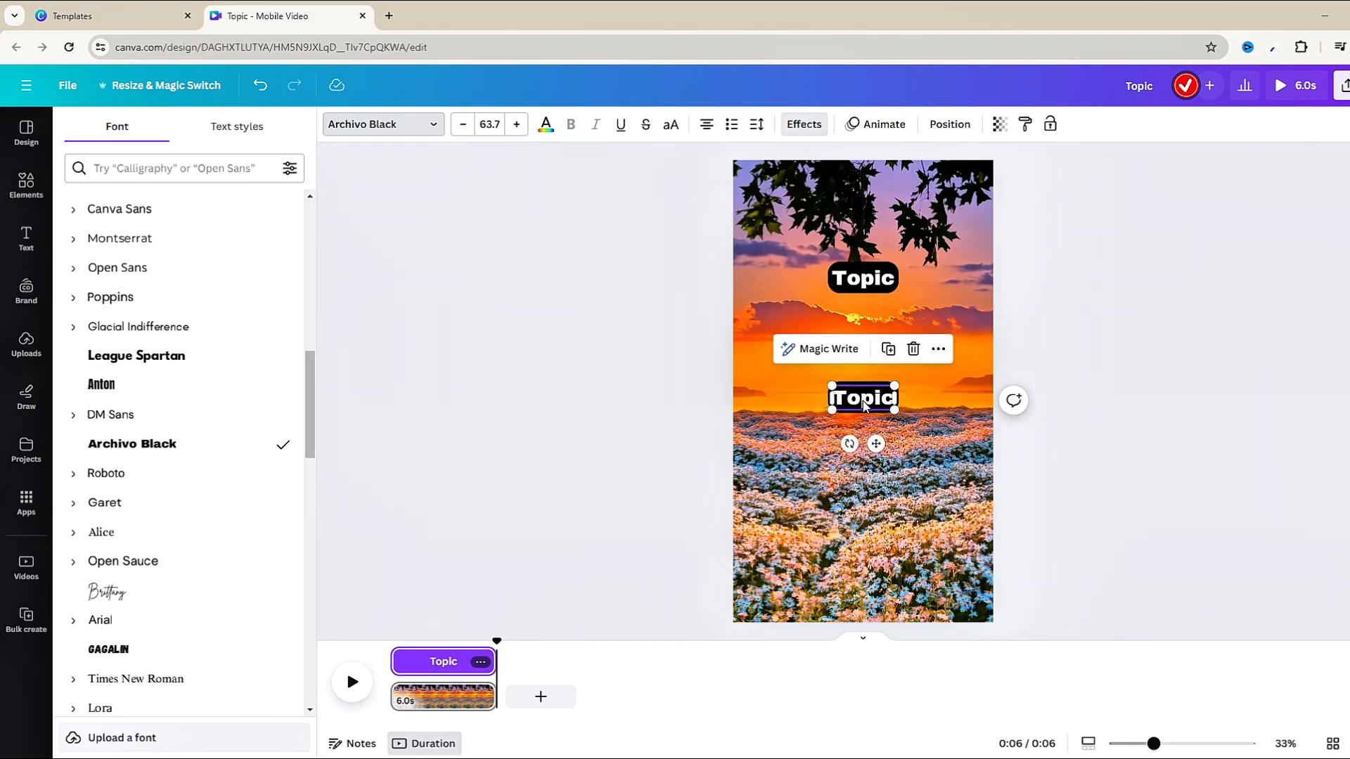
double_click(865, 406)
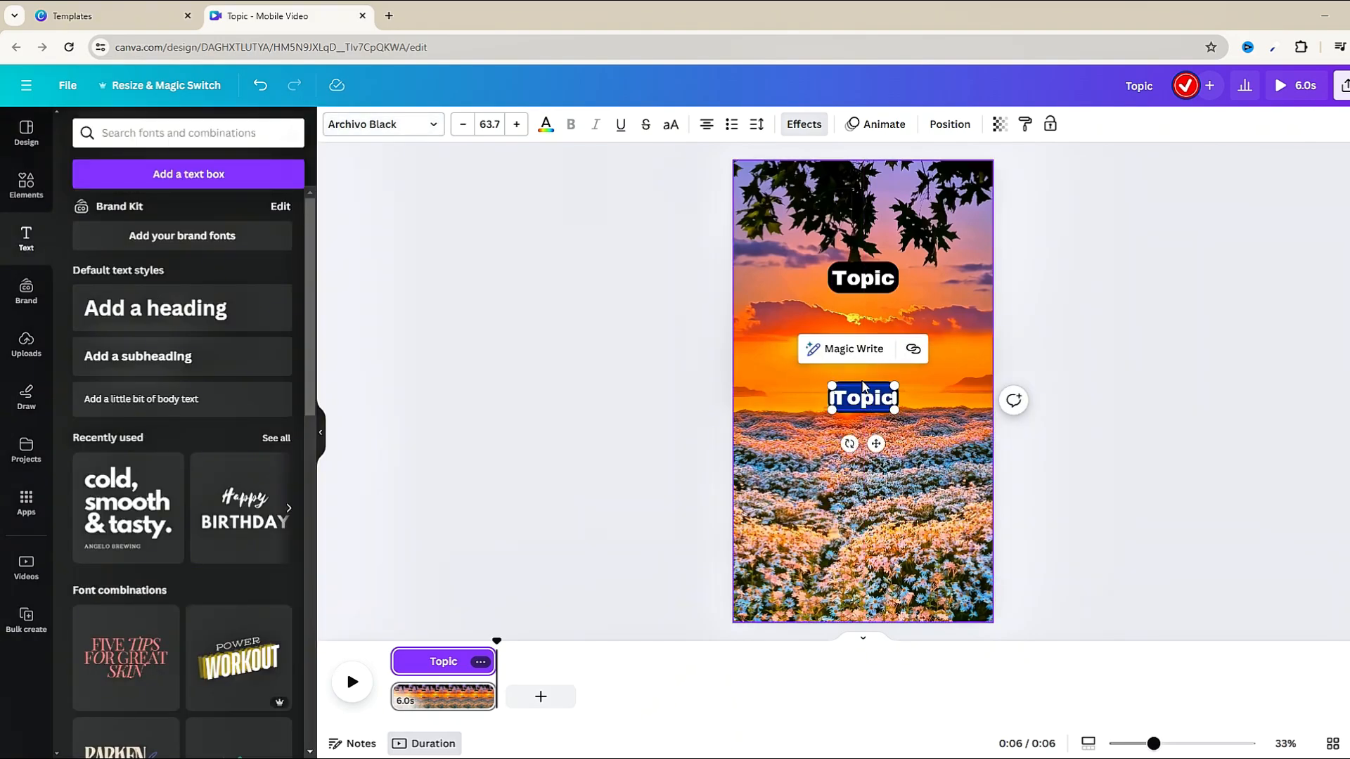
text(Part 1)
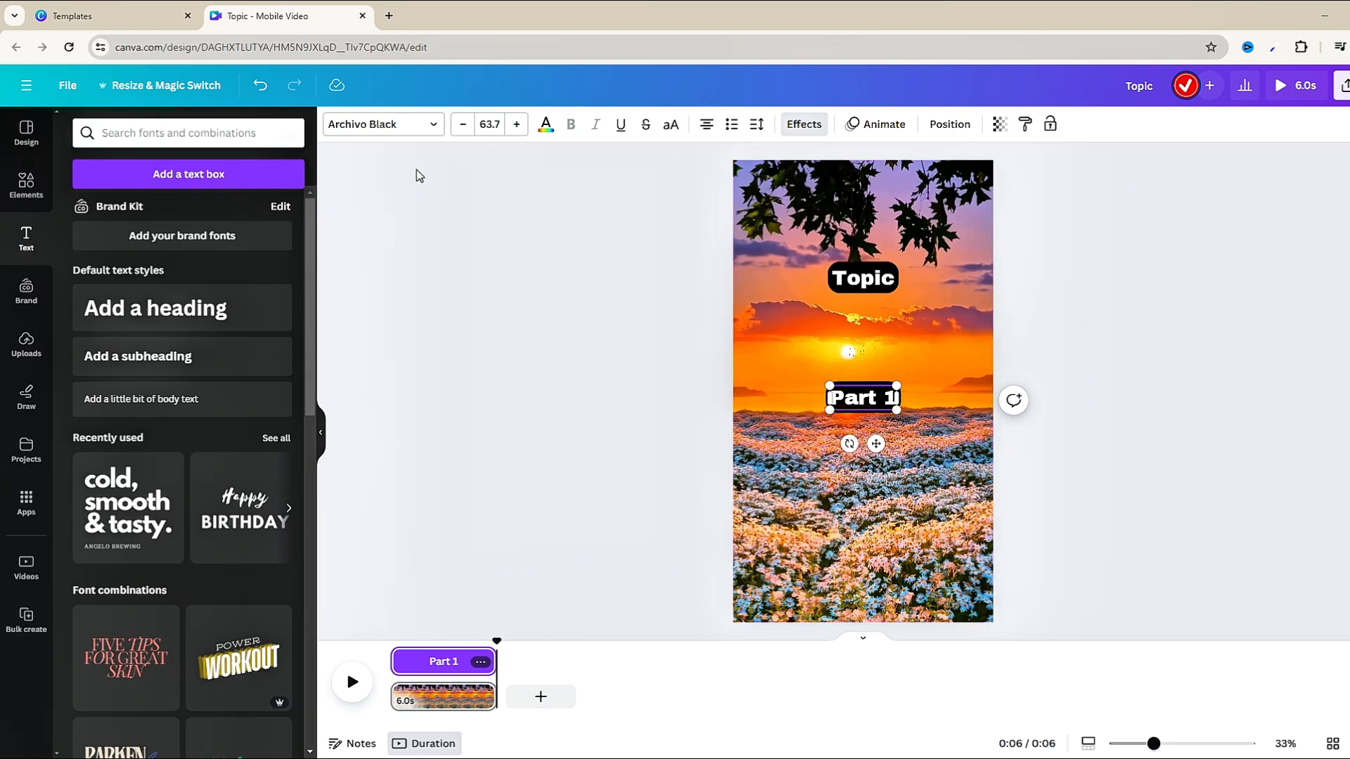
Replace the background effect on "Part 1" with a black Outline effect of thickness 150.
click(778, 124)
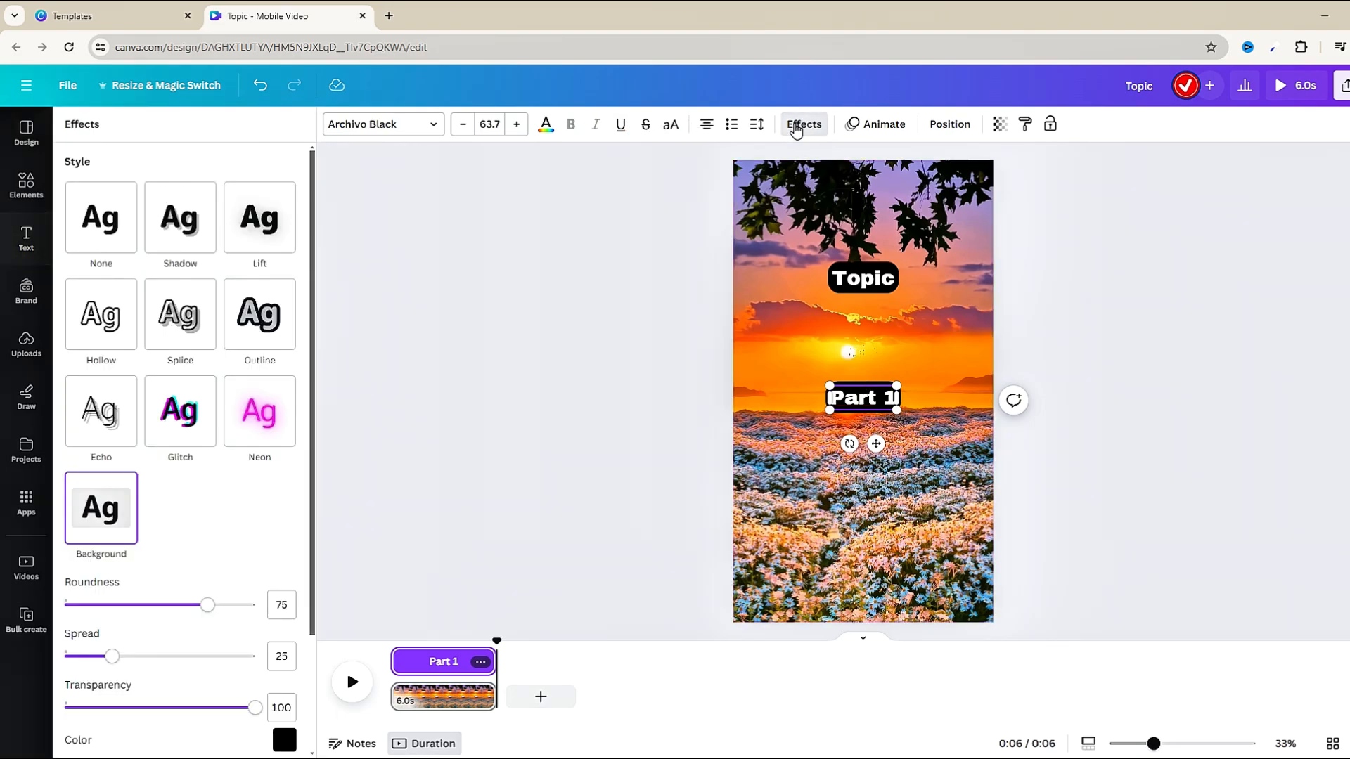
click(260, 314)
click(284, 444)
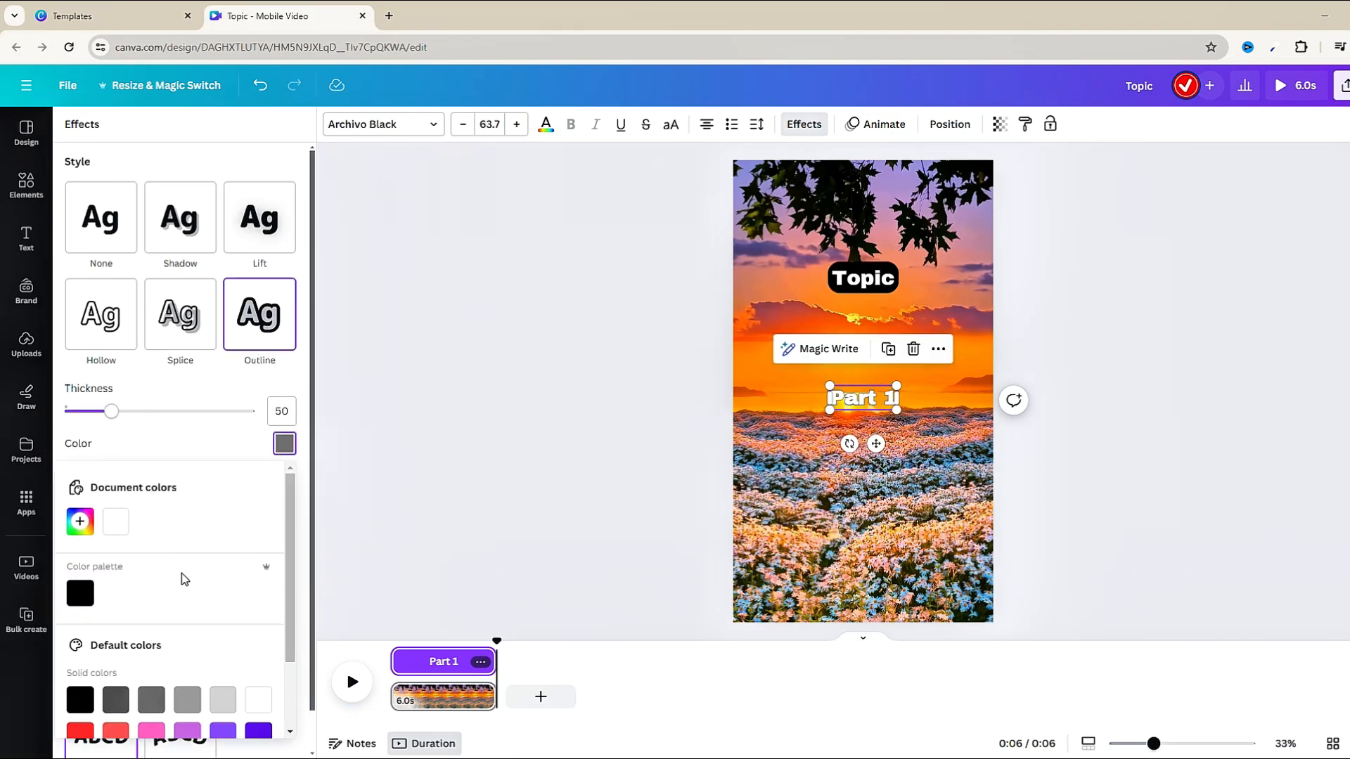
click(80, 594)
drag(115, 414, 214, 416)
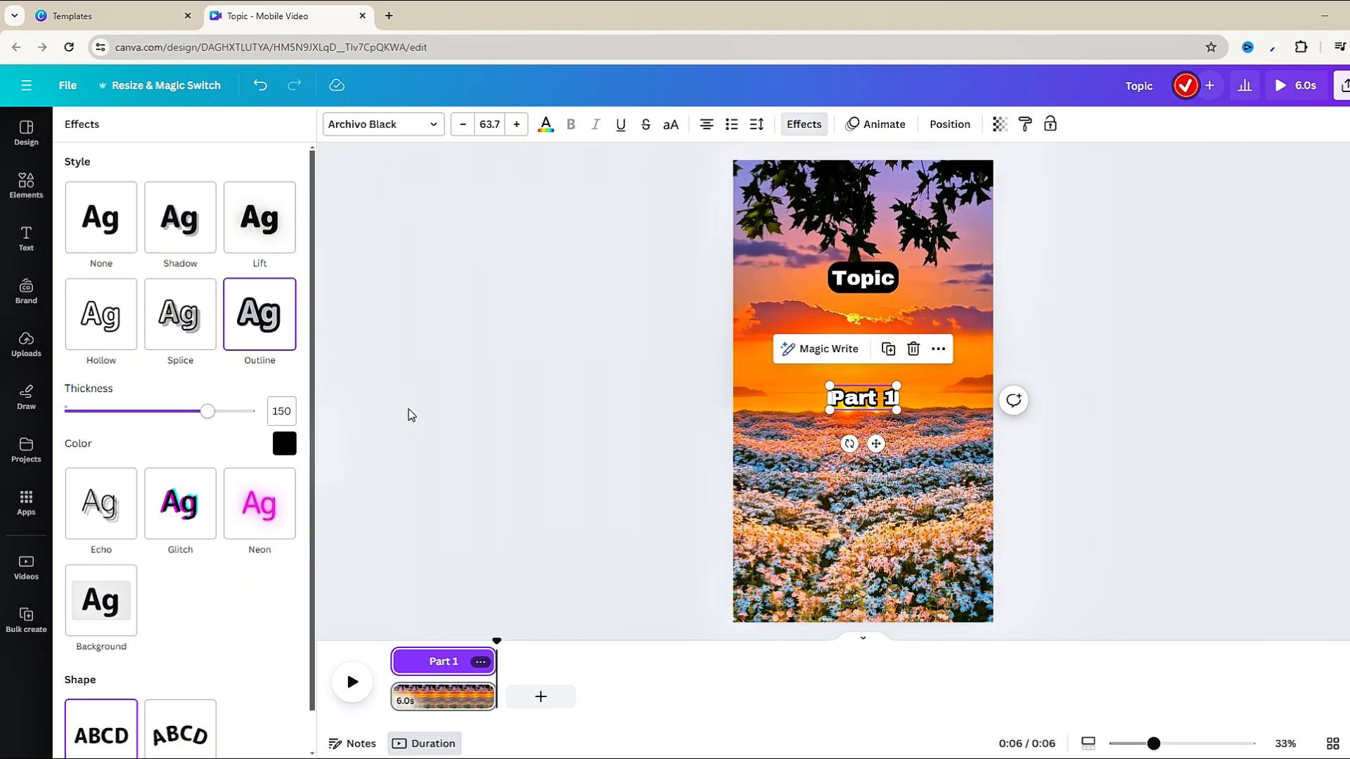
key(Escape)
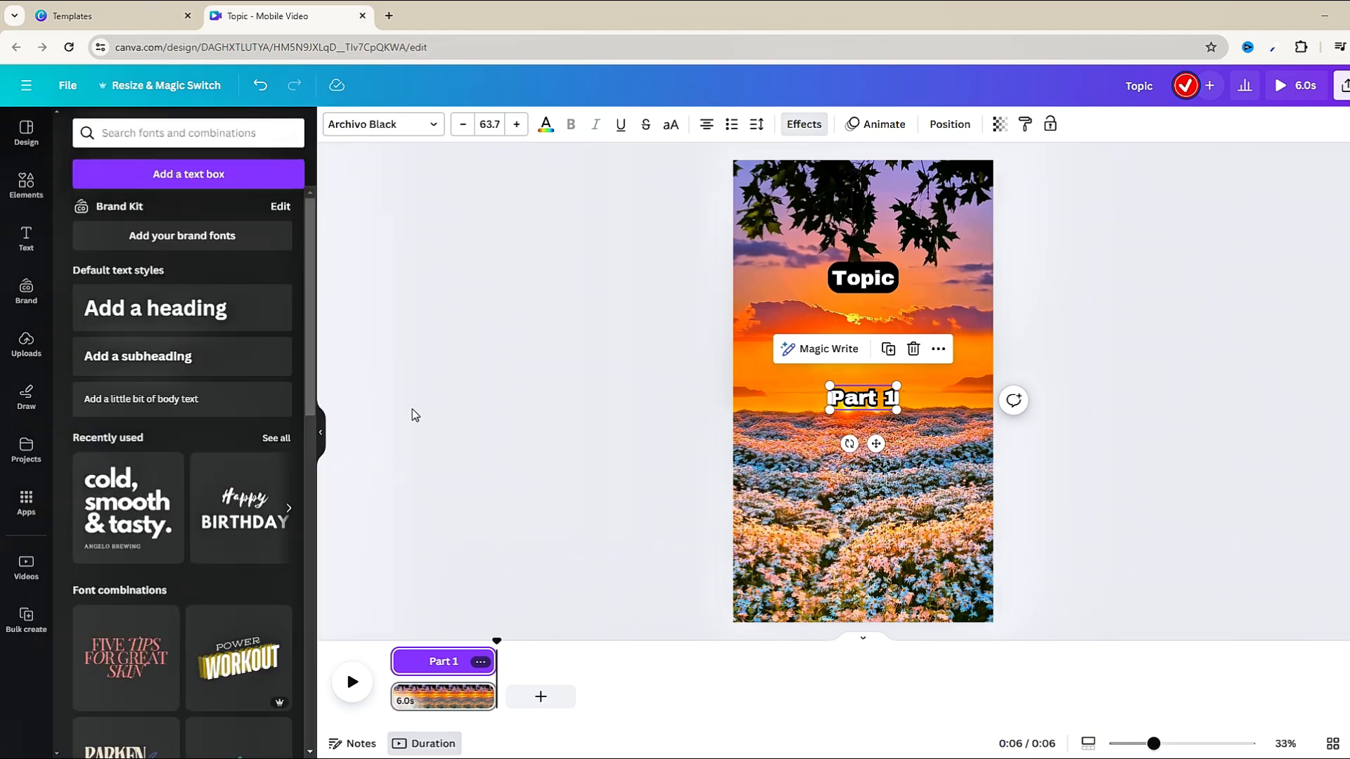
Duplicate the "Part 1" text, align the copy centrally beneath it and change its wording to "Part 2".
drag(870, 400, 874, 391)
click(886, 333)
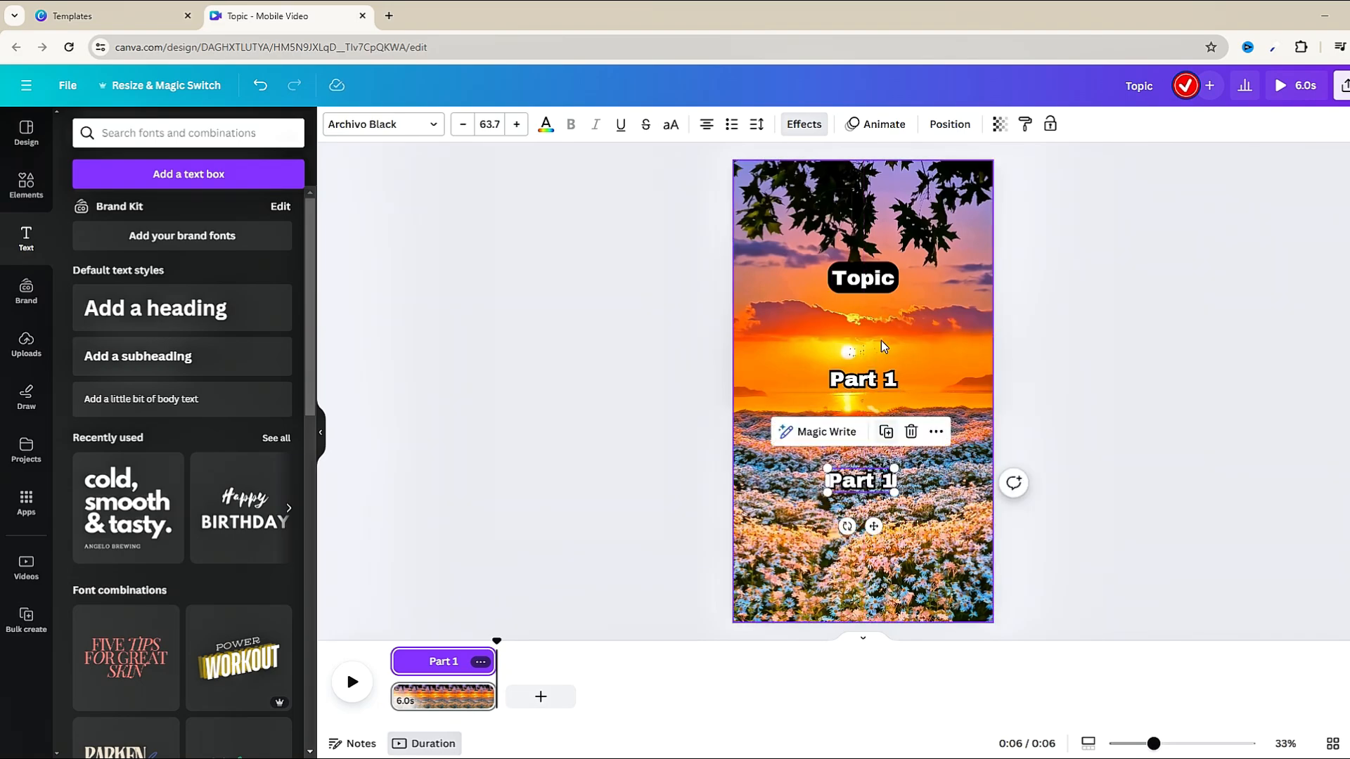
drag(864, 488, 865, 437)
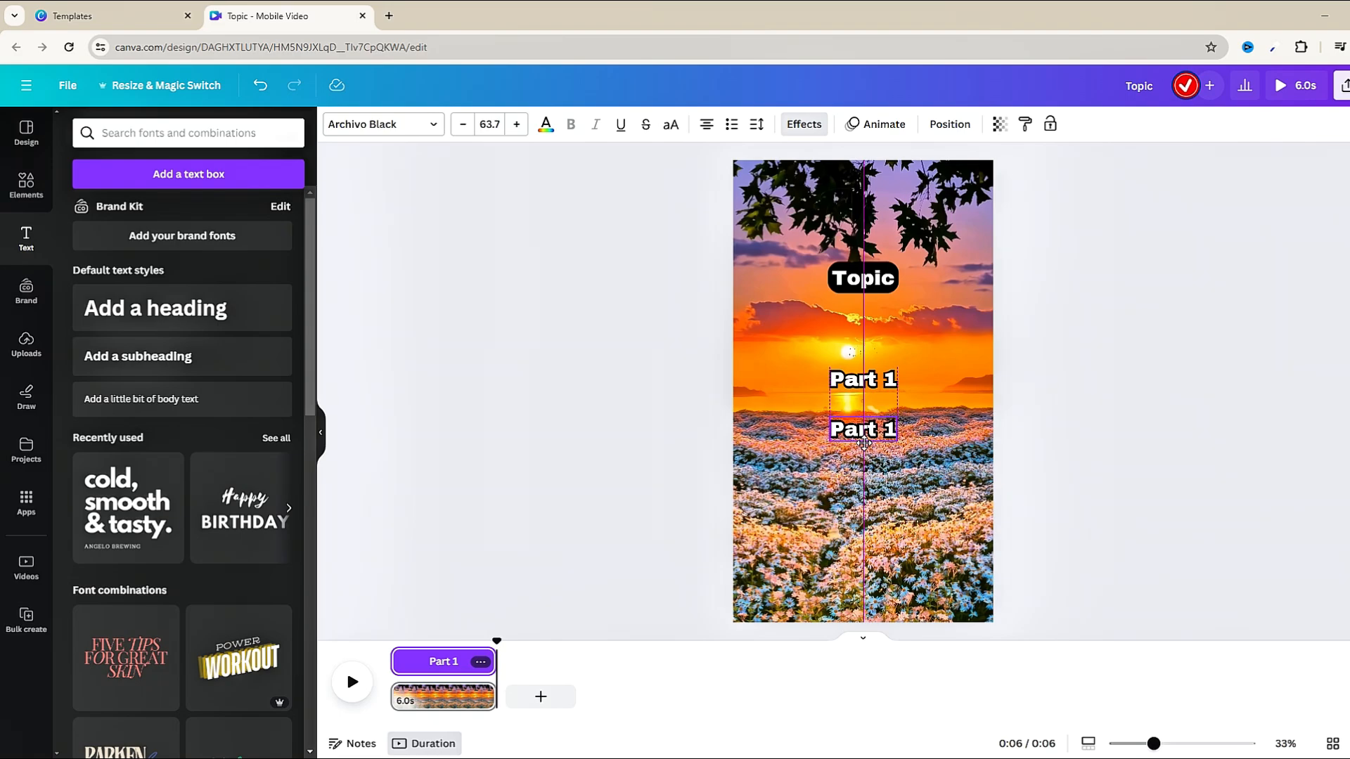
double_click(863, 436)
click(897, 440)
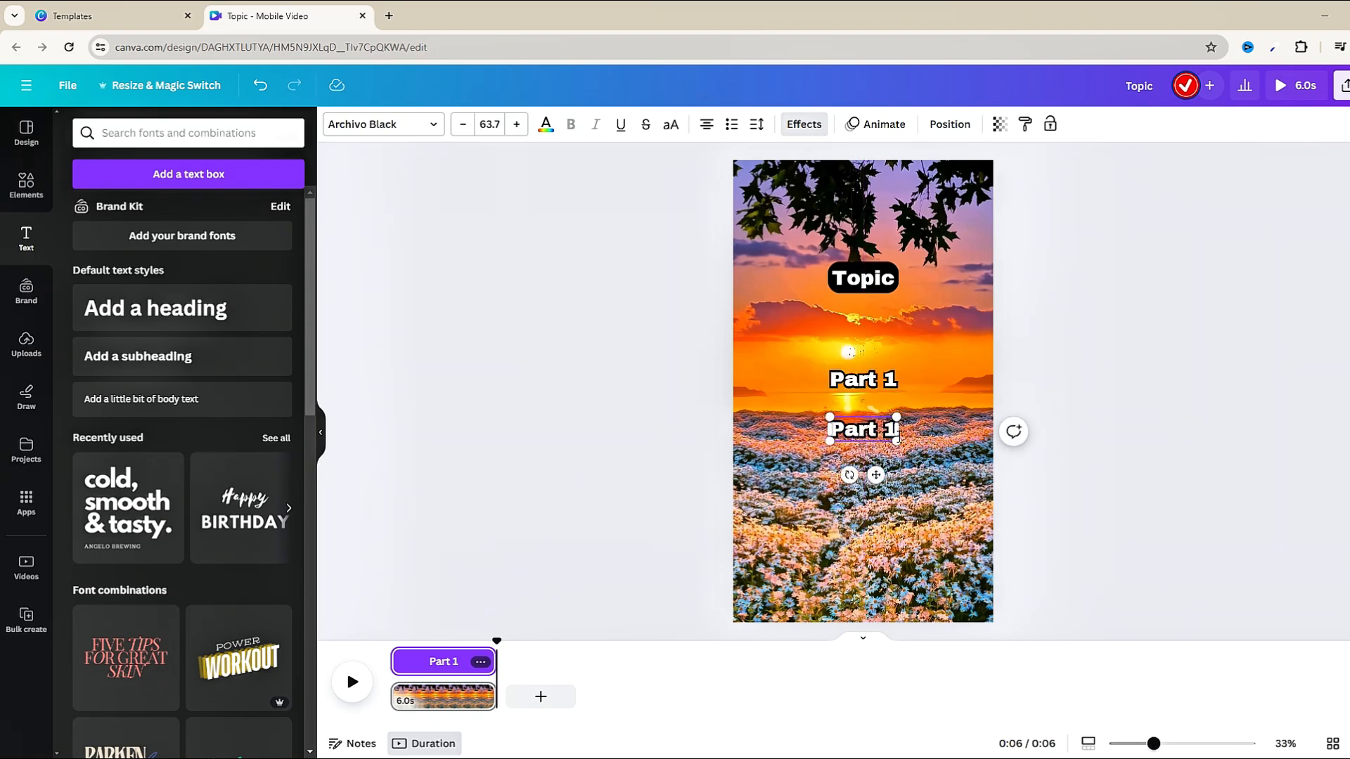
double_click(897, 440)
text(2)
click(1230, 410)
Move "Part 1" and "Part 2" so they sit centred as two closely spaced lines without touching.
drag(892, 441, 893, 414)
click(1144, 425)
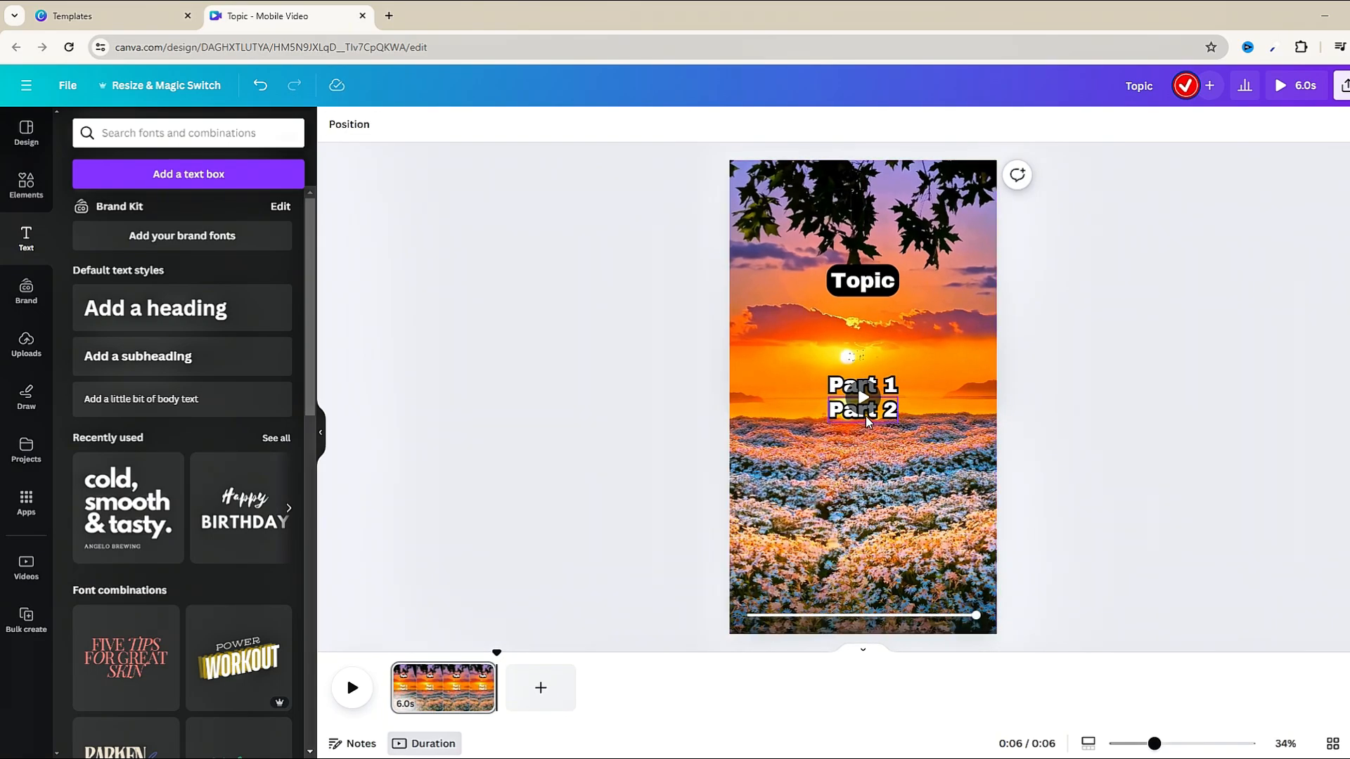
click(876, 415)
drag(879, 422, 892, 382)
click(1049, 435)
click(891, 386)
click(1139, 466)
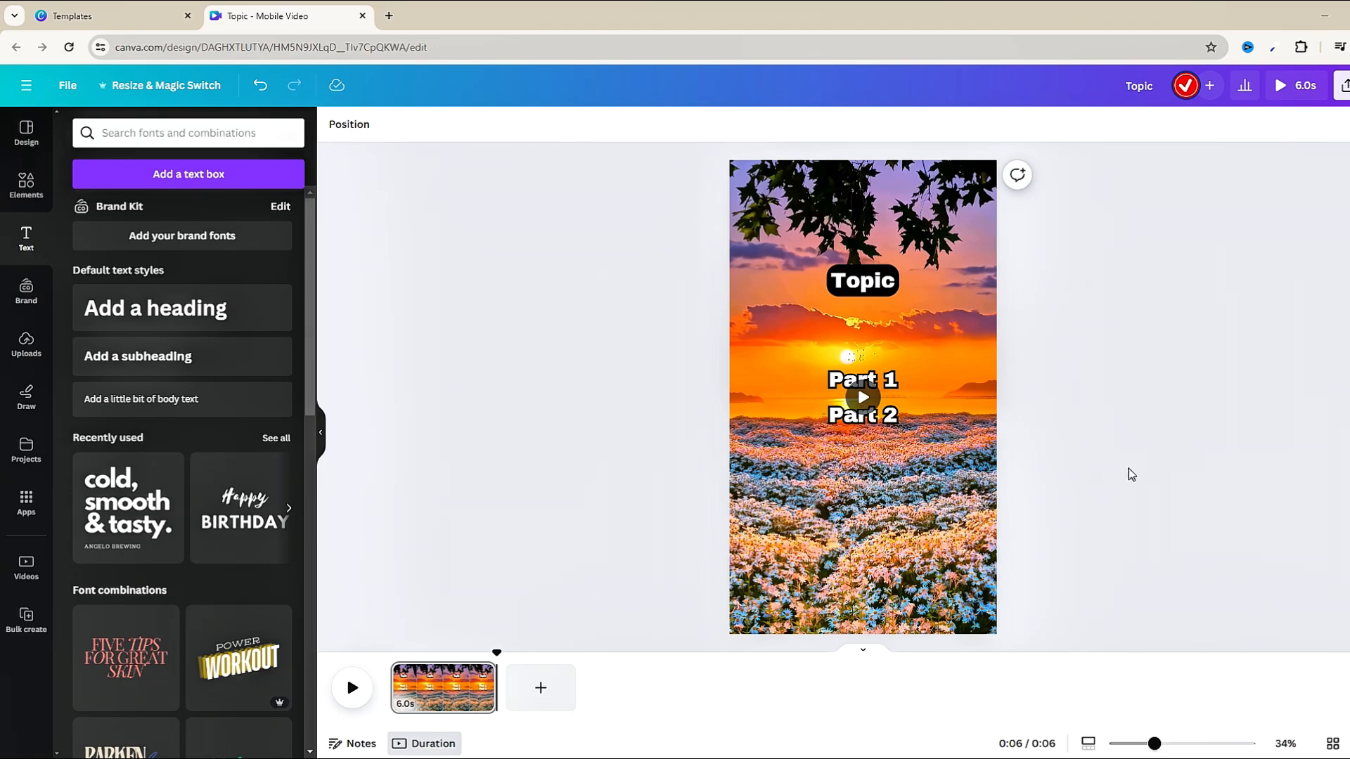
Widen the "Part 1" and "Part 2" text boxes on both sides to nearly the page width, keeping the text centred.
click(882, 376)
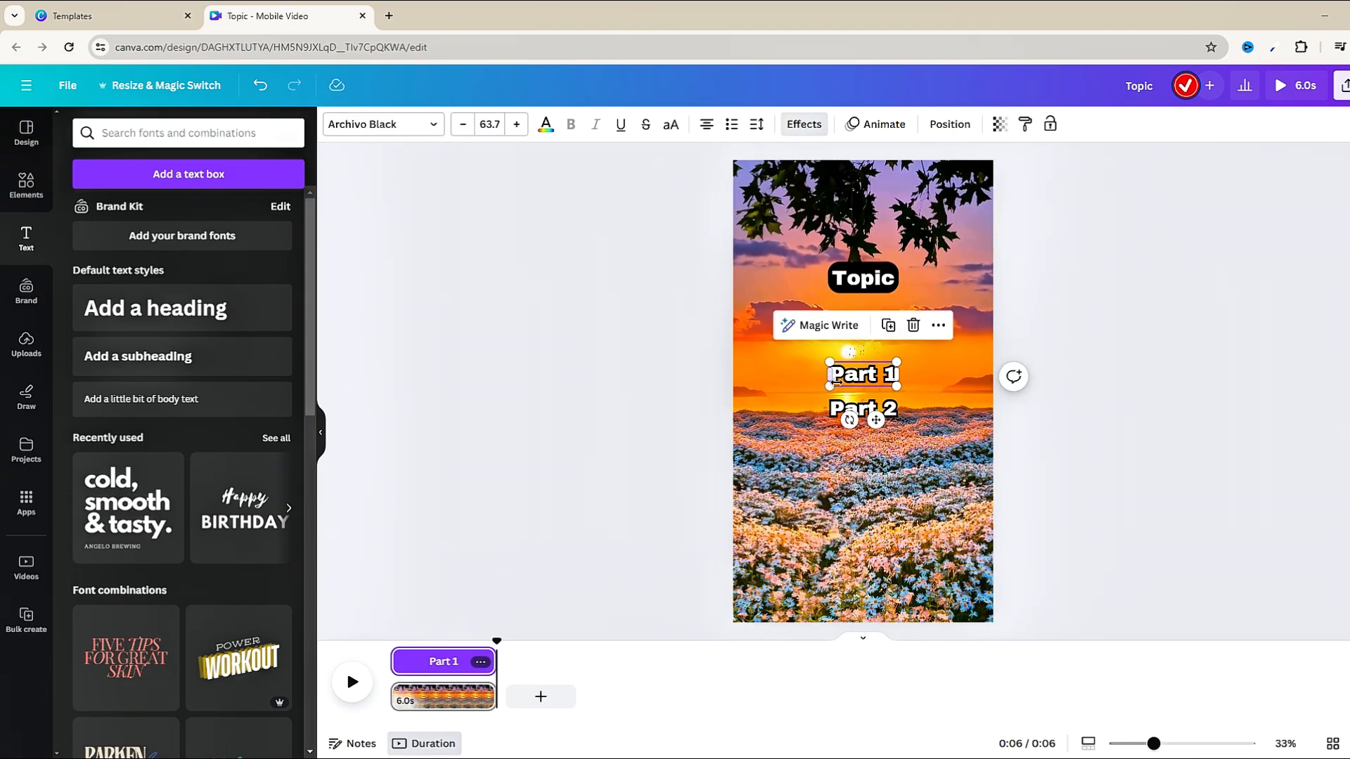
drag(834, 382, 764, 383)
drag(907, 383, 968, 383)
click(850, 416)
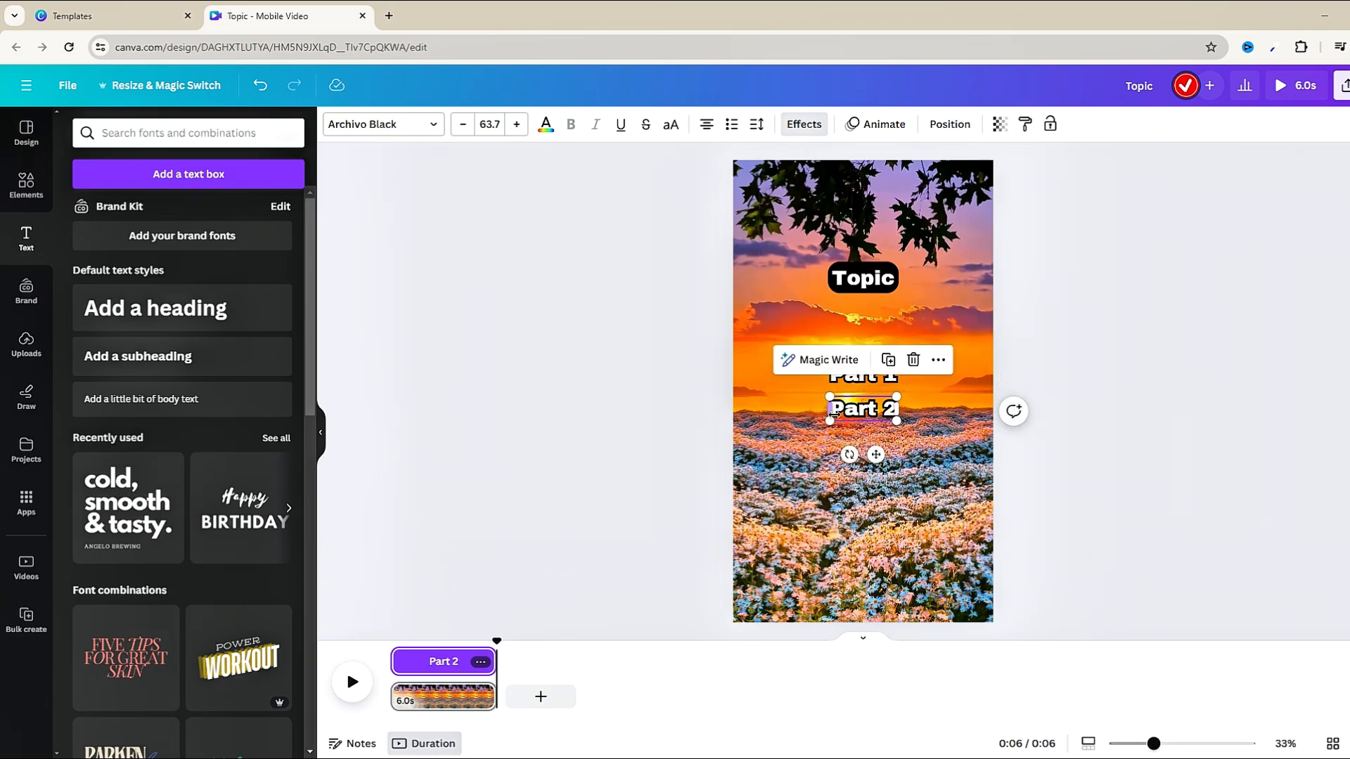
drag(829, 409, 765, 415)
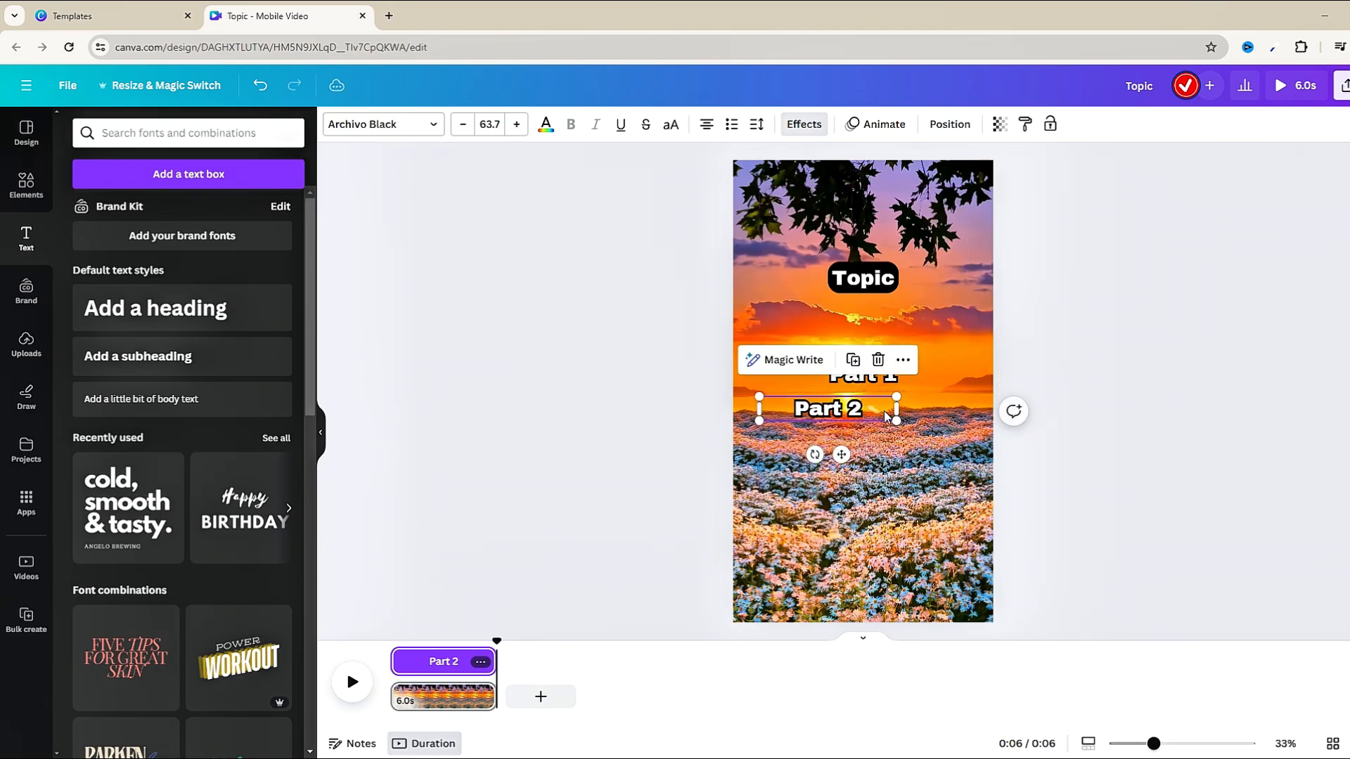
drag(898, 415, 978, 415)
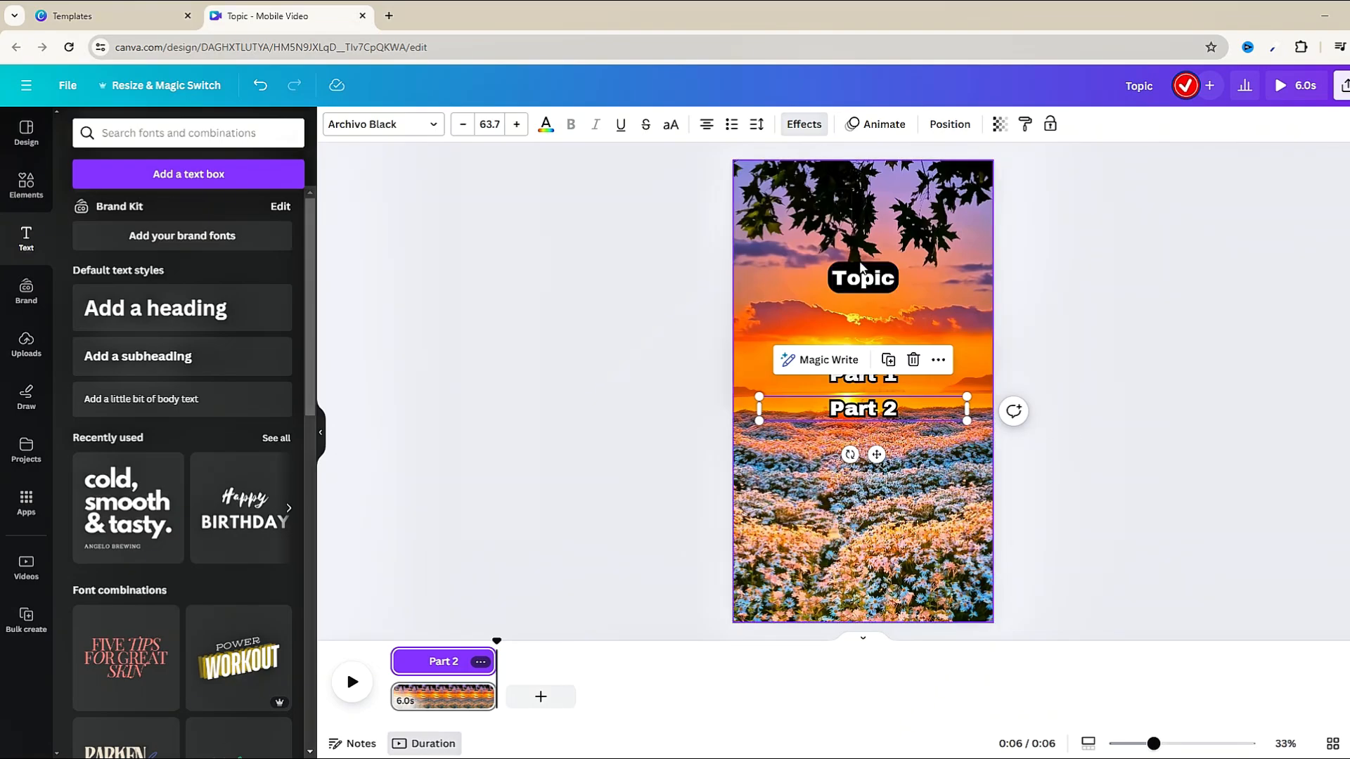
click(1182, 330)
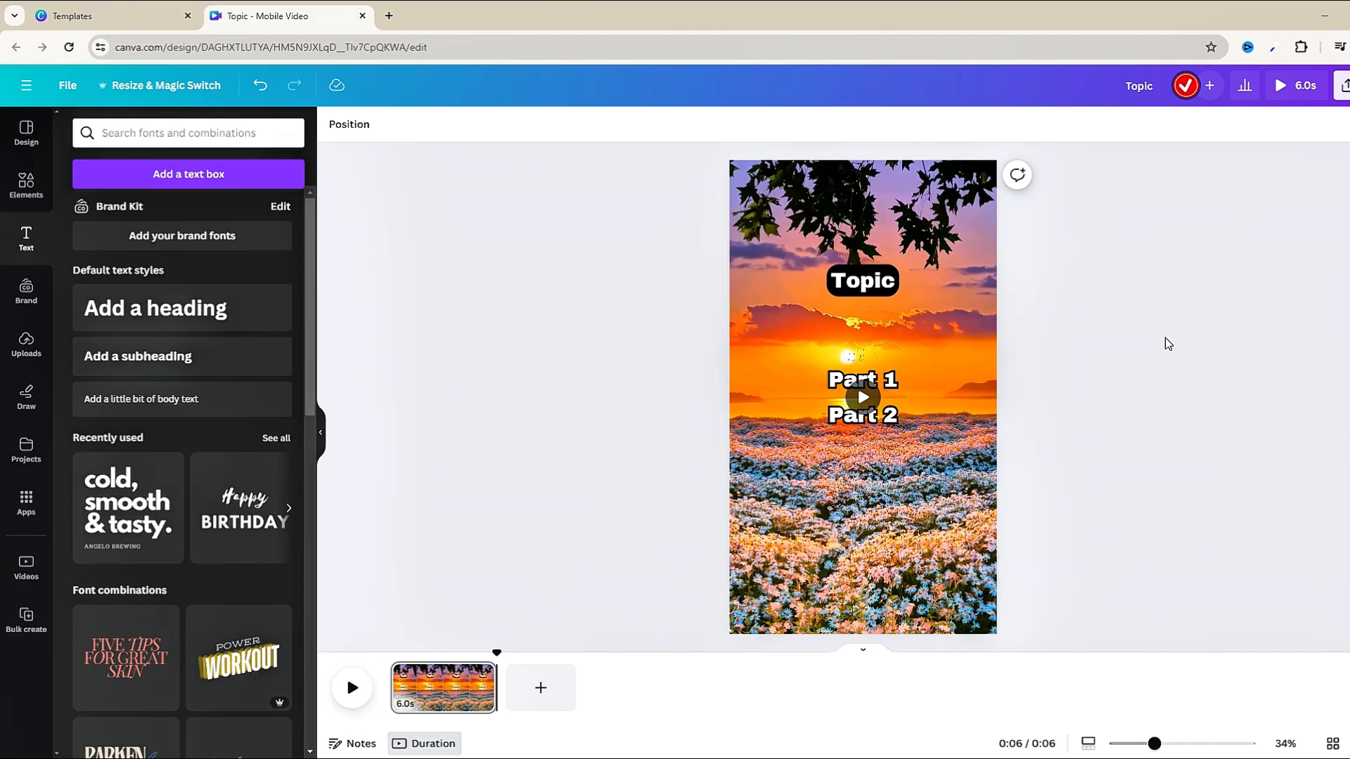
Show the element timing of "Part 1" and trim its end in the timeline to about 4.7s.
click(863, 379)
right_click(865, 380)
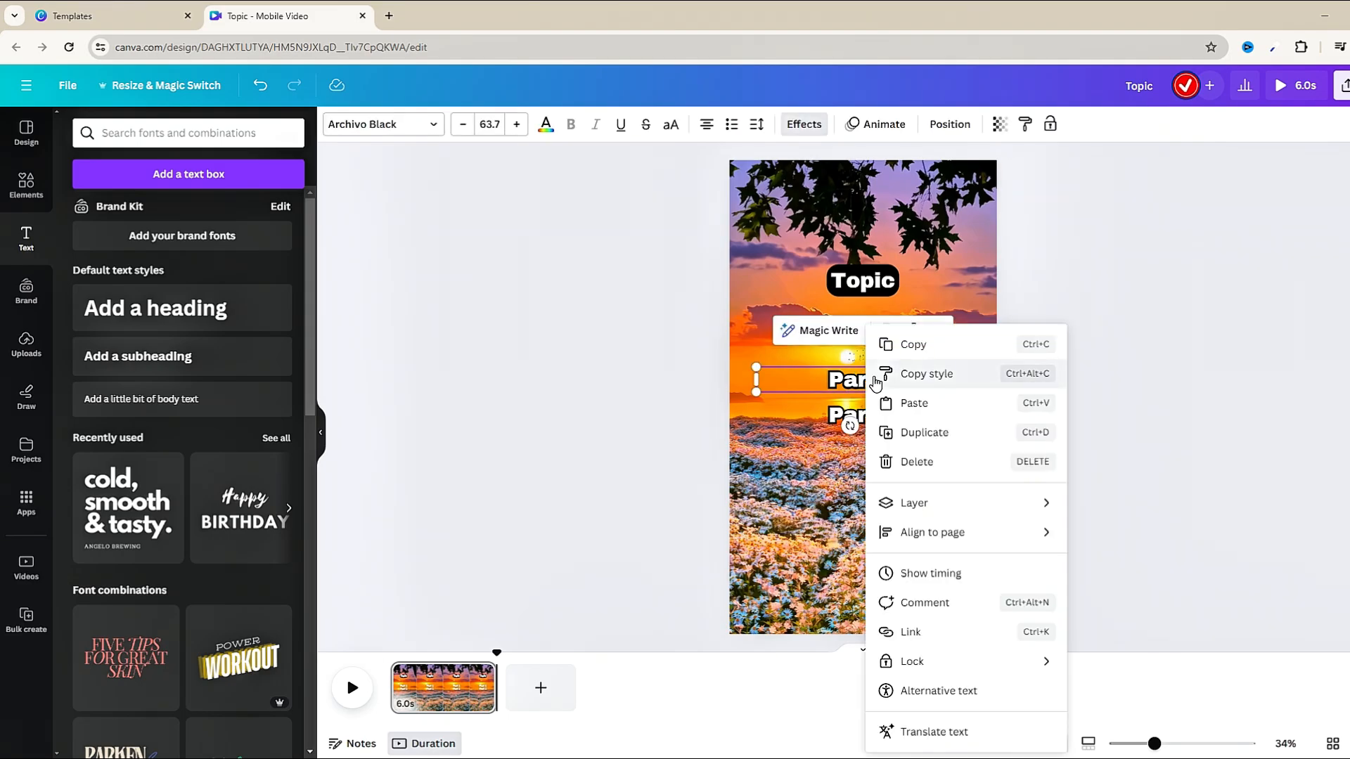
click(920, 574)
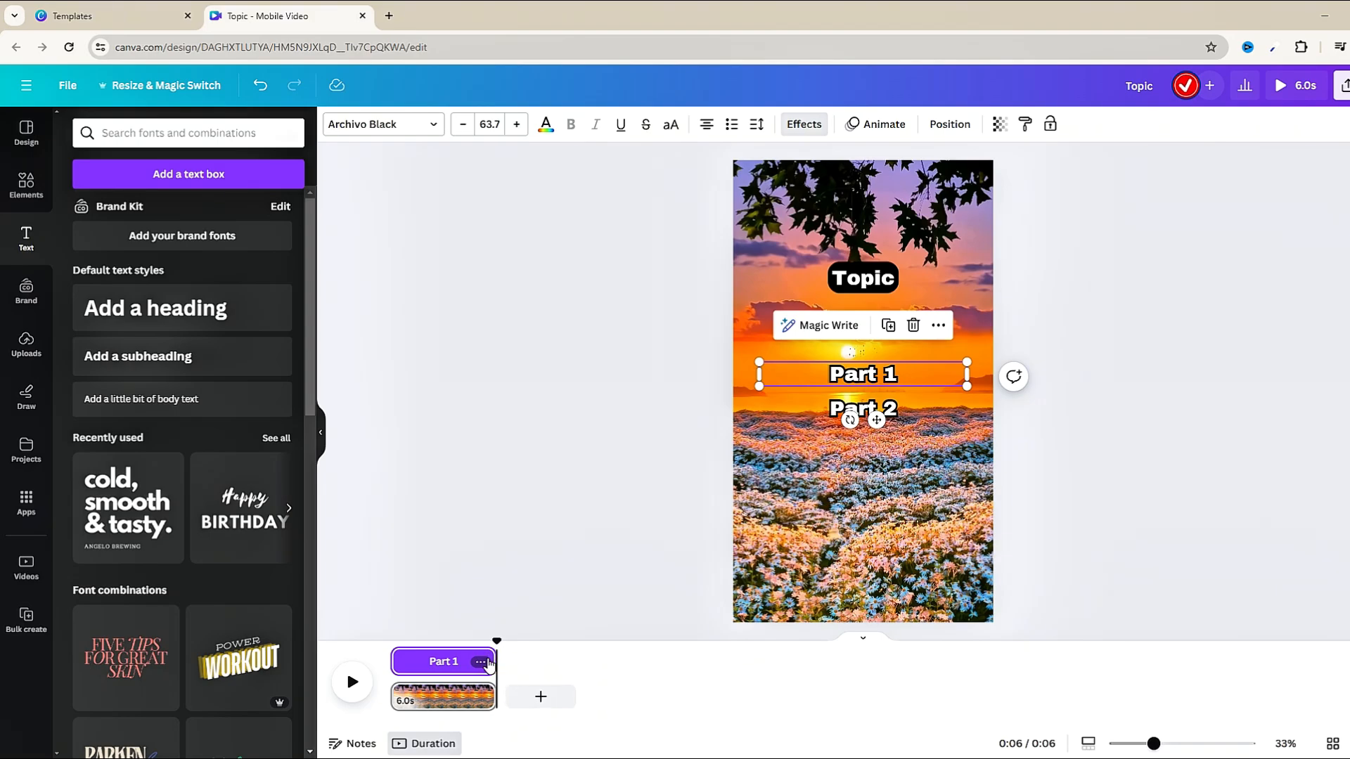
mouse_move(501, 662)
drag(502, 662, 479, 667)
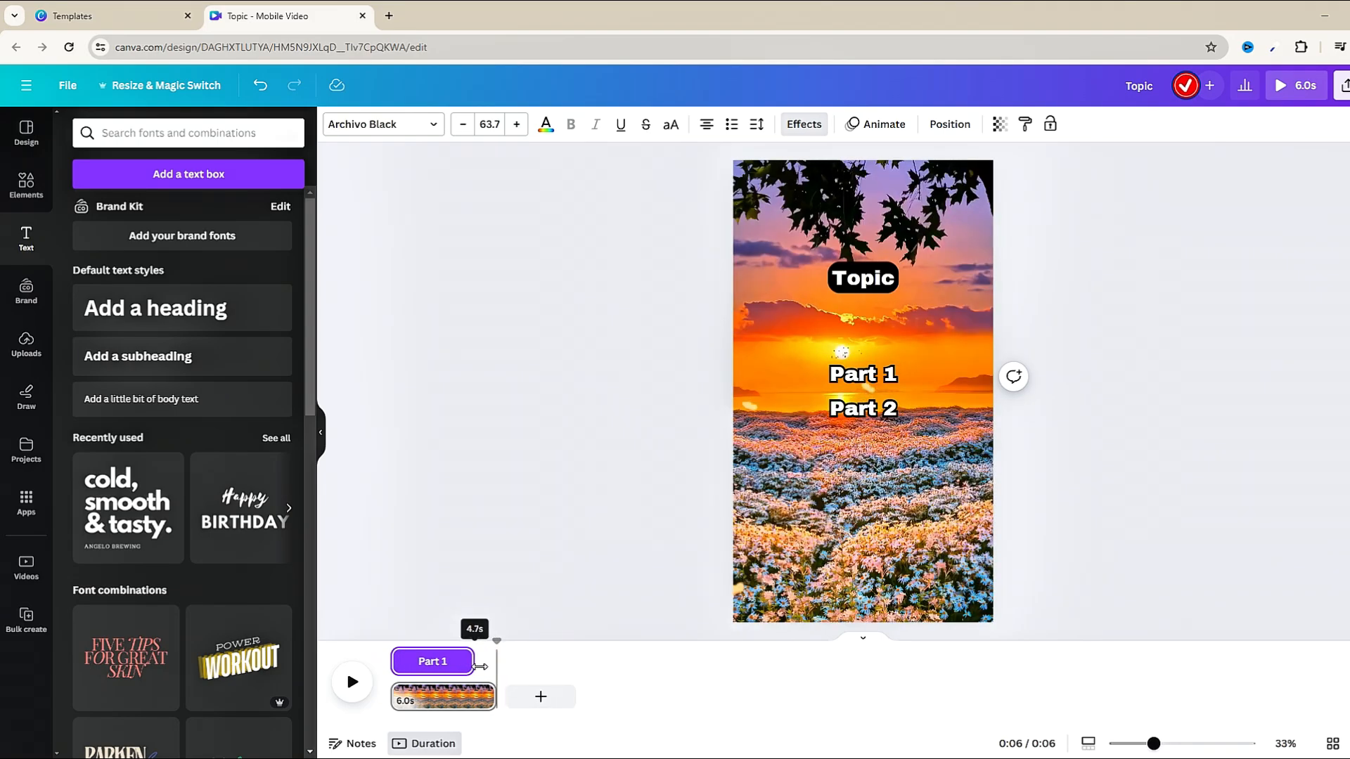